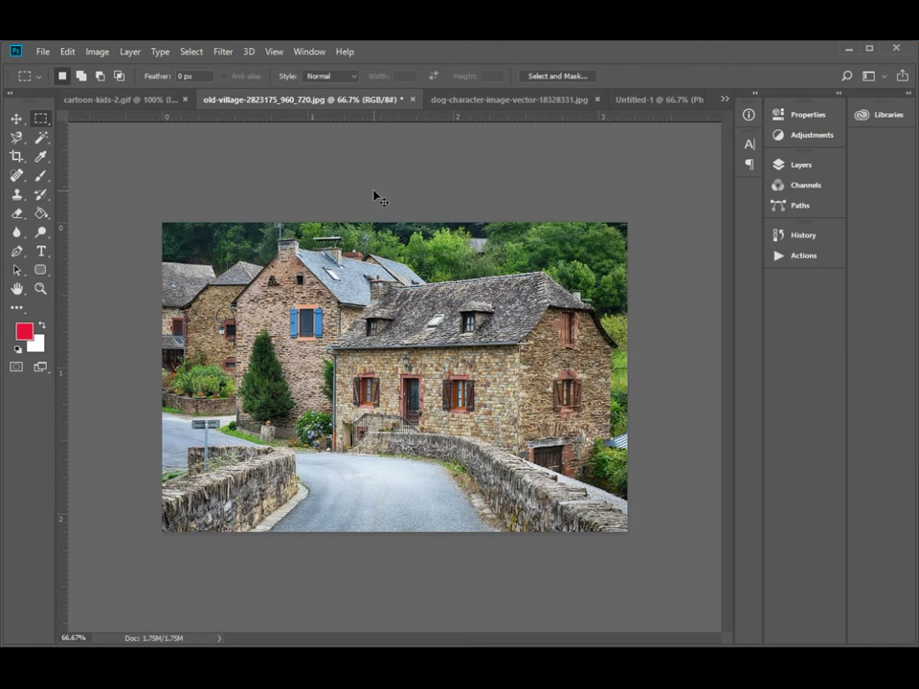
# Close the curved-text Untitled-1 document without saving, then switch to the dog cartoon image
pyautogui.hotkey('ctrl', 'o')
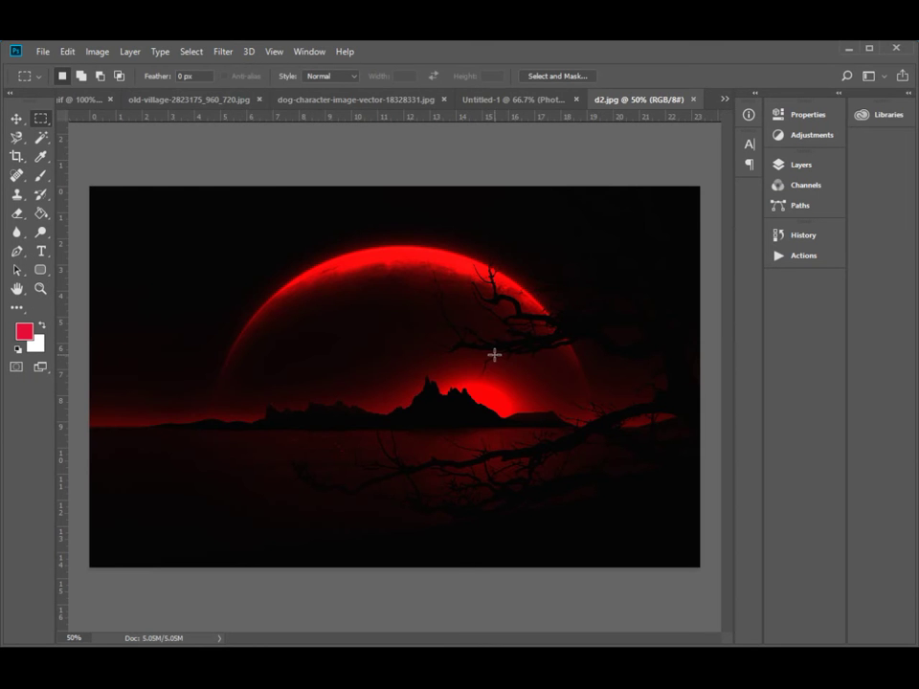
pyautogui.click(513, 99)
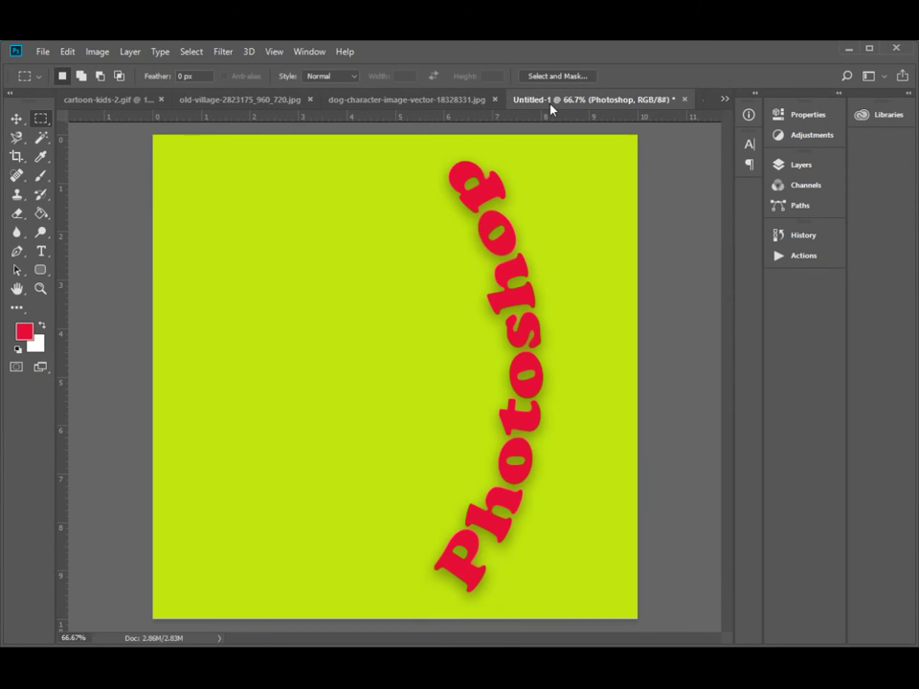
pyautogui.click(685, 99)
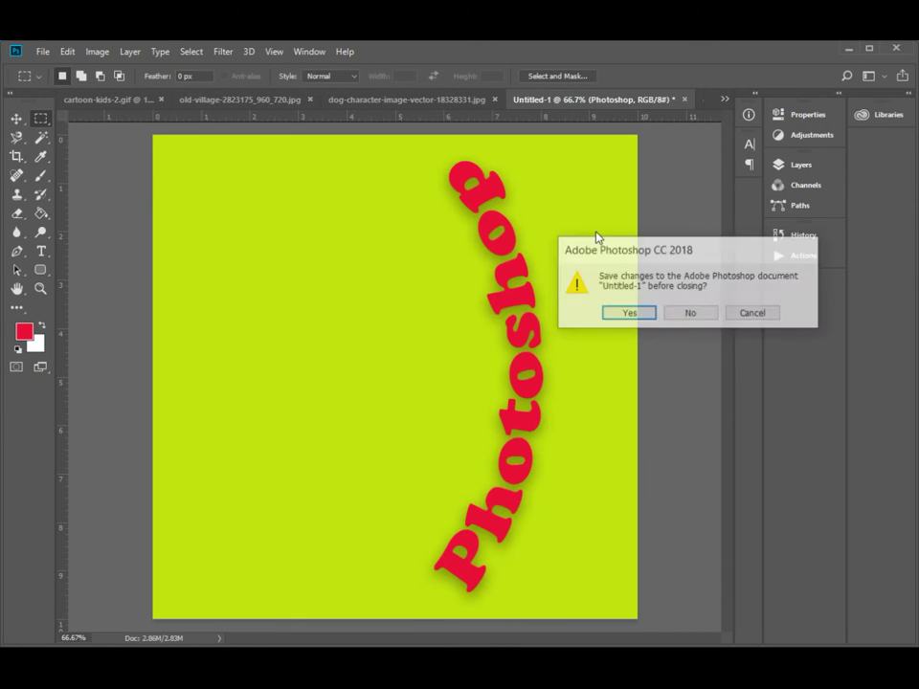
pyautogui.click(690, 314)
pyautogui.click(312, 99)
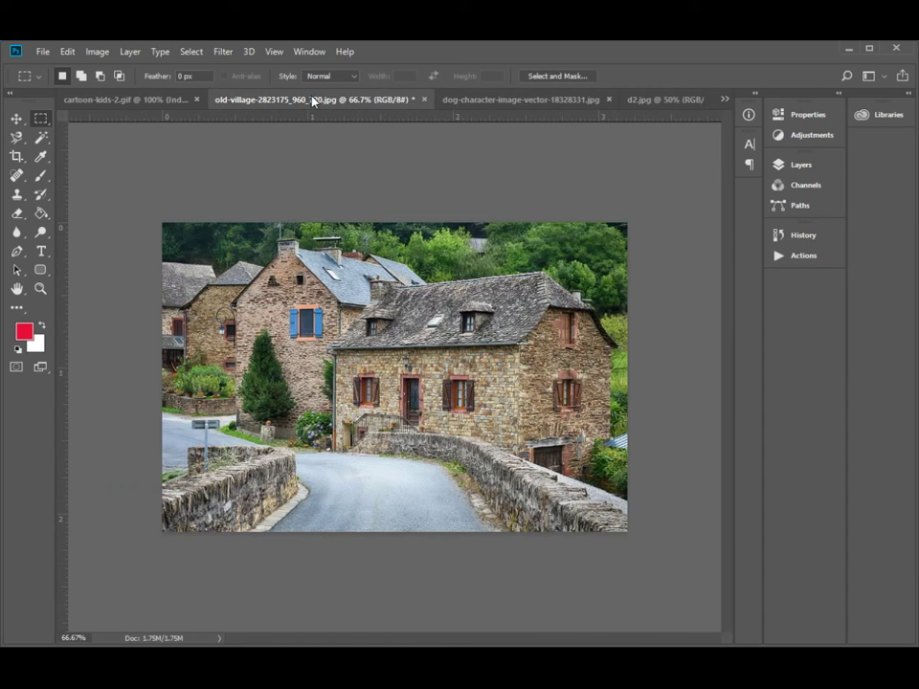
pyautogui.click(525, 100)
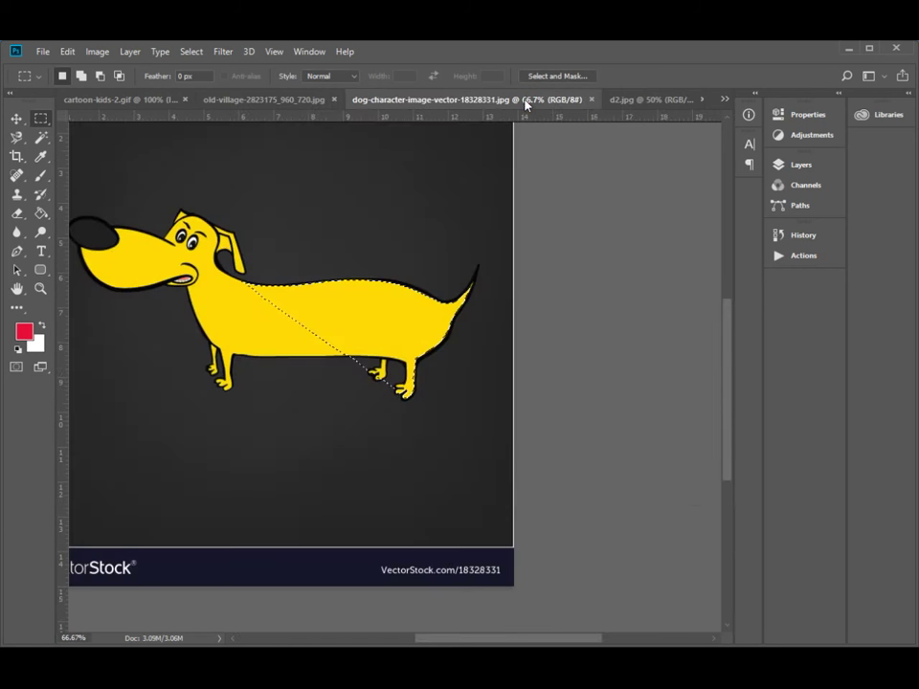
# Brighten d2.jpg with Levels, raising midtone gamma to 3.95 and lowering the white input to 158
pyautogui.click(627, 101)
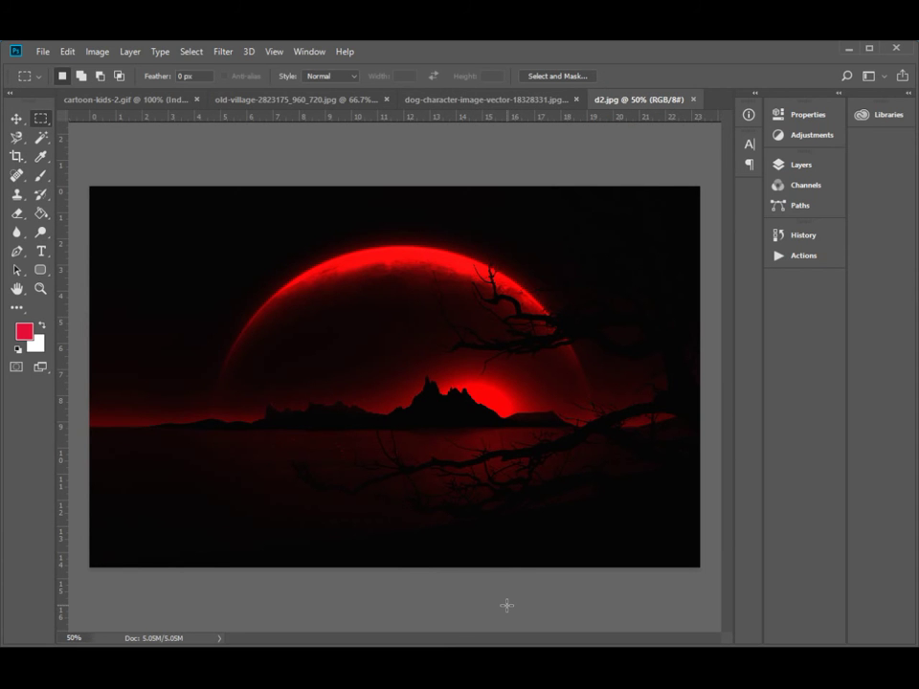
pyautogui.click(97, 52)
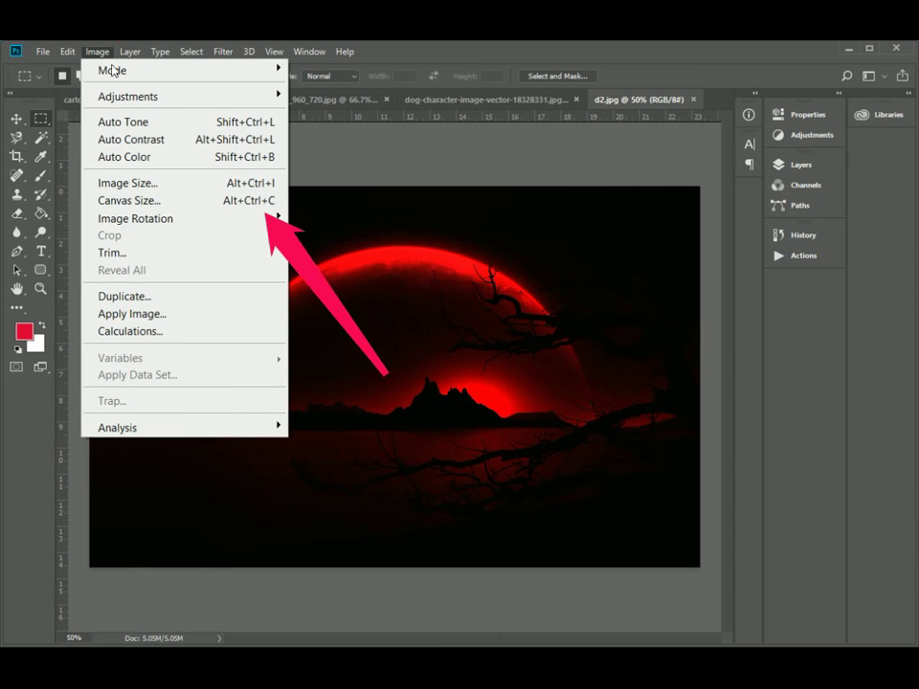
pyautogui.moveTo(133, 97)
pyautogui.click(325, 114)
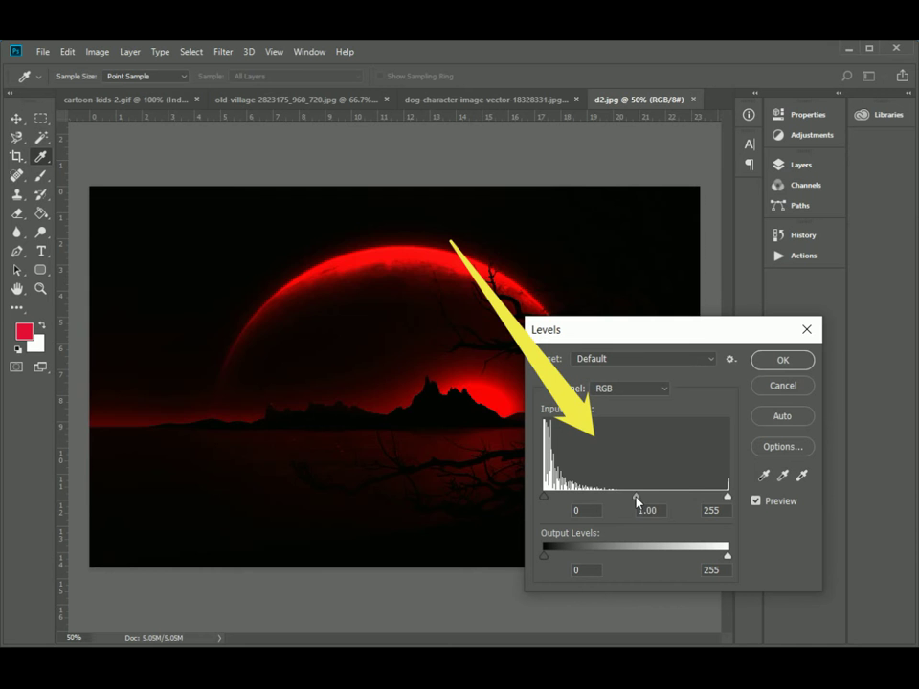
pyautogui.moveTo(637, 502); pyautogui.dragTo(572, 498)
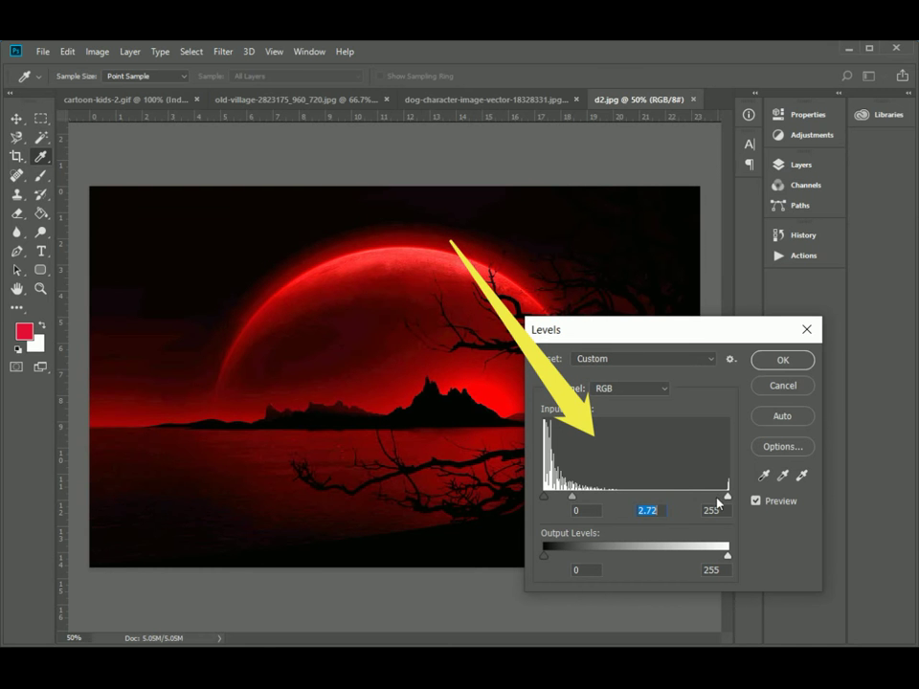
pyautogui.moveTo(721, 497); pyautogui.dragTo(658, 499)
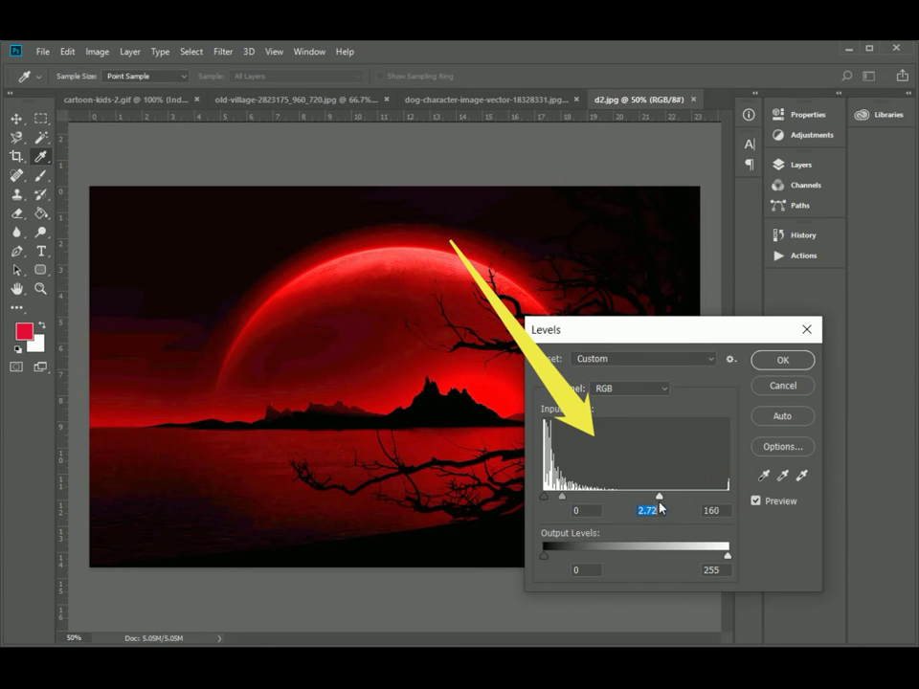
pyautogui.moveTo(562, 498); pyautogui.dragTo(550, 495)
pyautogui.click(779, 359)
# Convert the old village photo to Grayscale, discarding colour information and suppressing the warning
pyautogui.press('m')
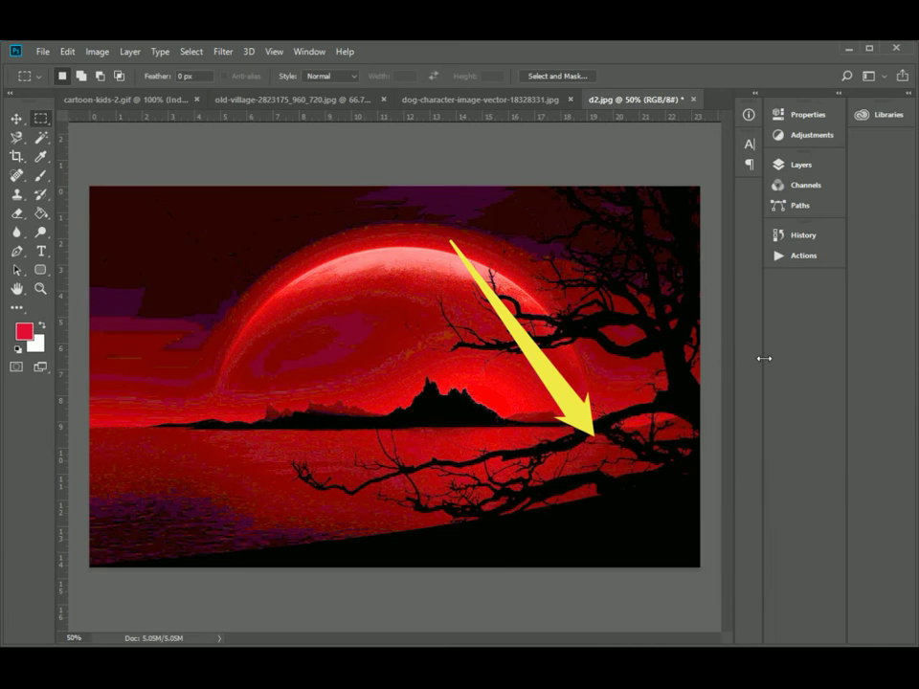
pyautogui.click(325, 100)
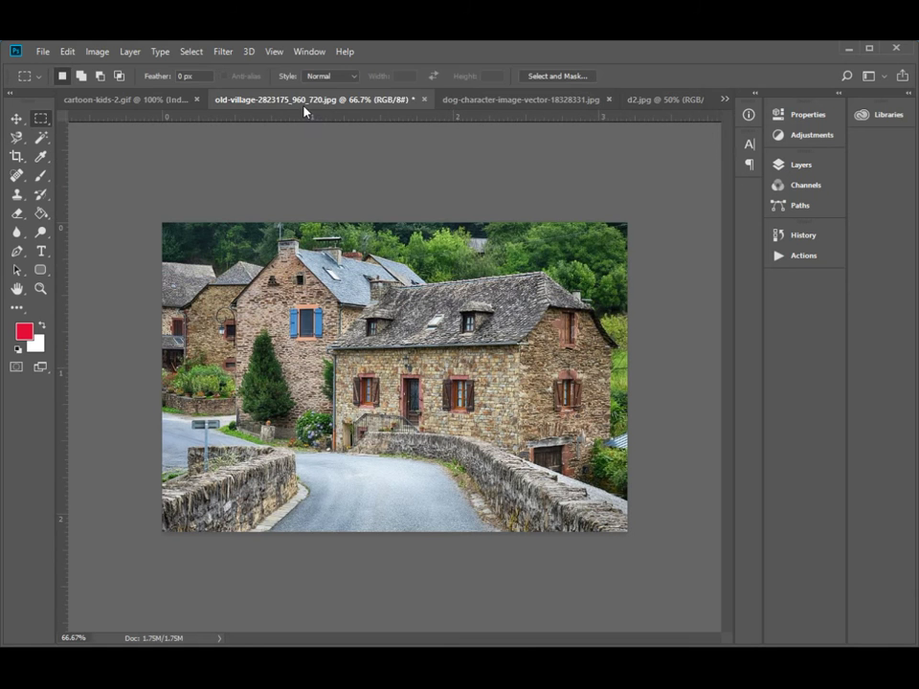
pyautogui.click(95, 53)
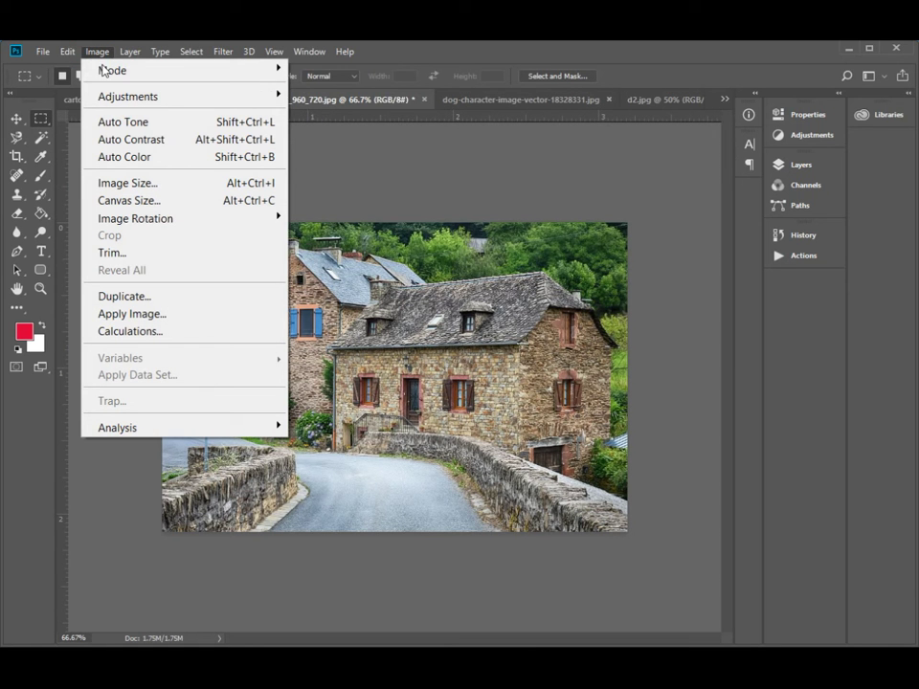
pyautogui.moveTo(106, 72)
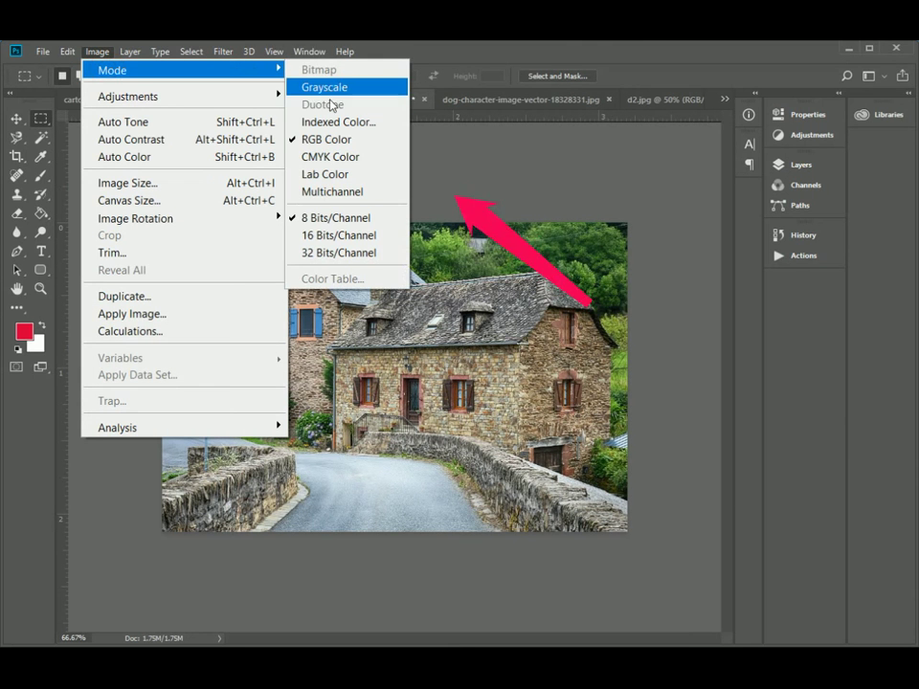
pyautogui.click(330, 90)
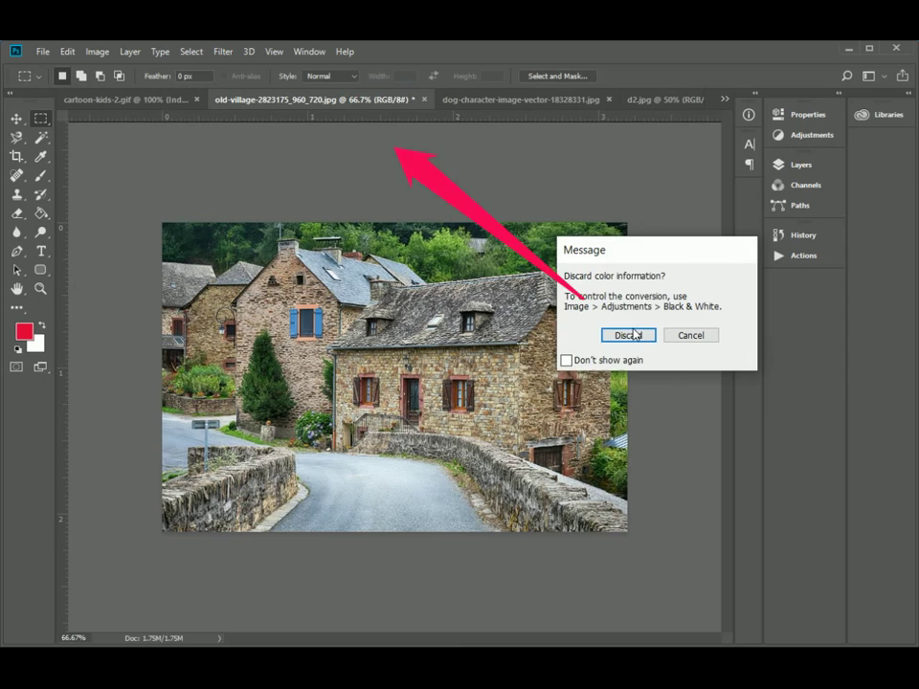
pyautogui.click(565, 359)
pyautogui.click(630, 335)
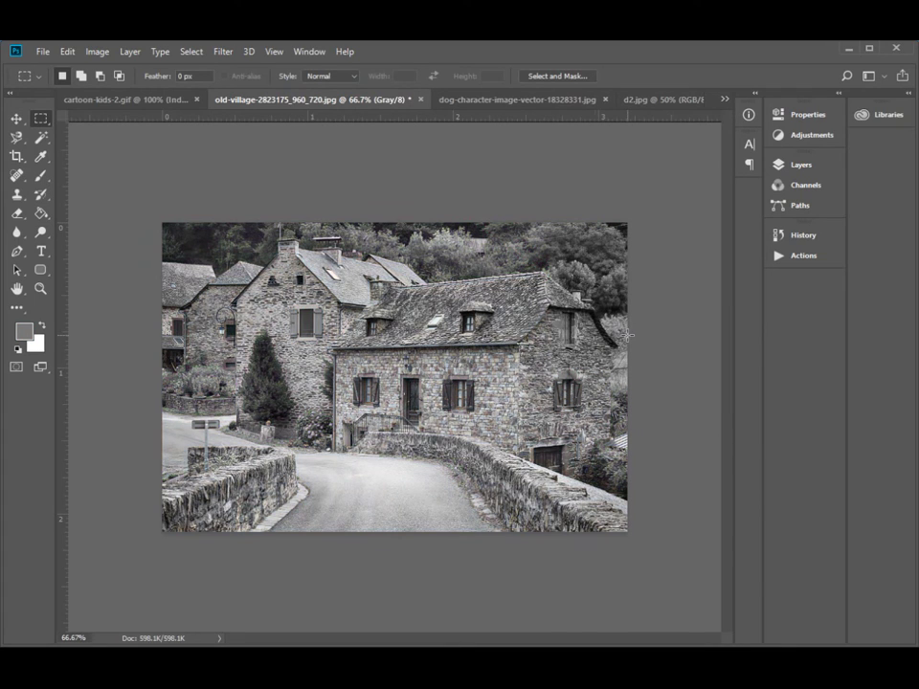
# Inspect the grayscale result, then undo the conversion to restore full colour
pyautogui.hotkey('ctrl', '+')
pyautogui.hotkey('ctrl', '+')
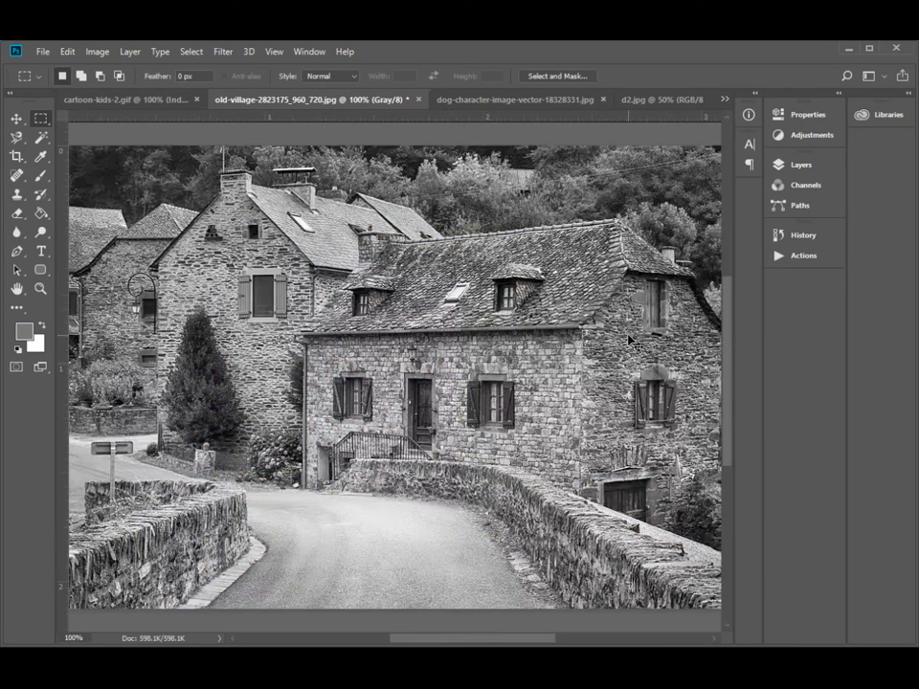
pyautogui.hotkey('ctrl', '-')
pyautogui.hotkey('ctrl', '-')
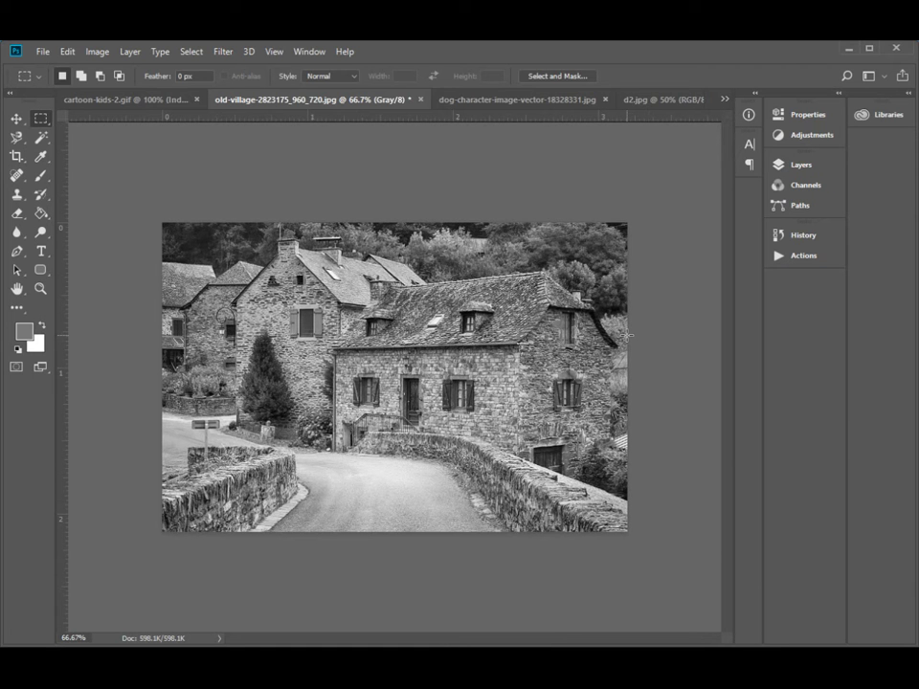
pyautogui.hotkey('ctrl', 'z')
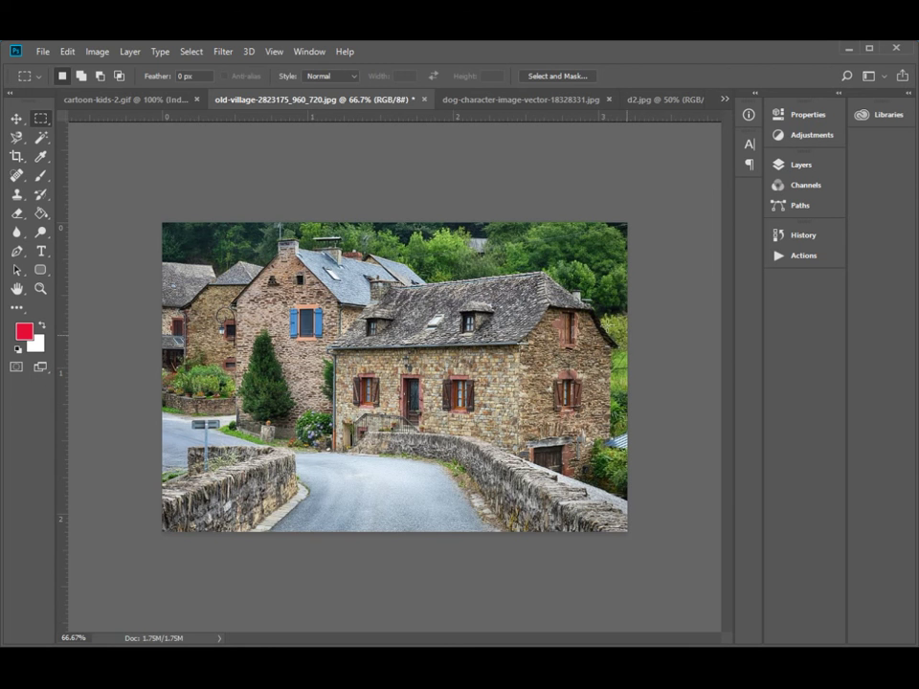
# Colorize the village photo with a sepia Hue/Saturation tint (hue 66, saturation 25)
pyautogui.click(100, 54)
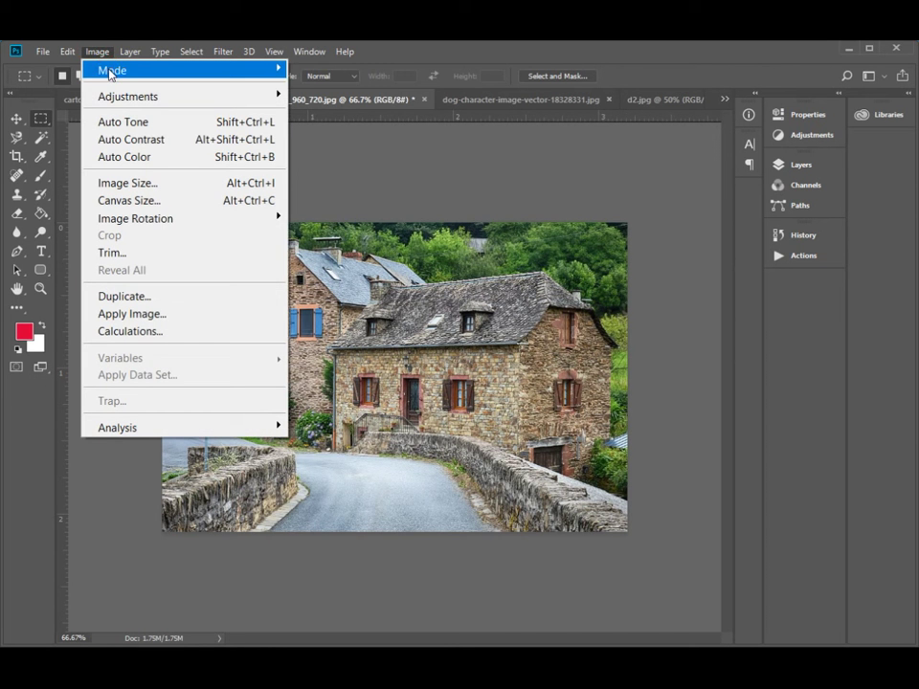
pyautogui.moveTo(110, 73)
pyautogui.moveTo(127, 97)
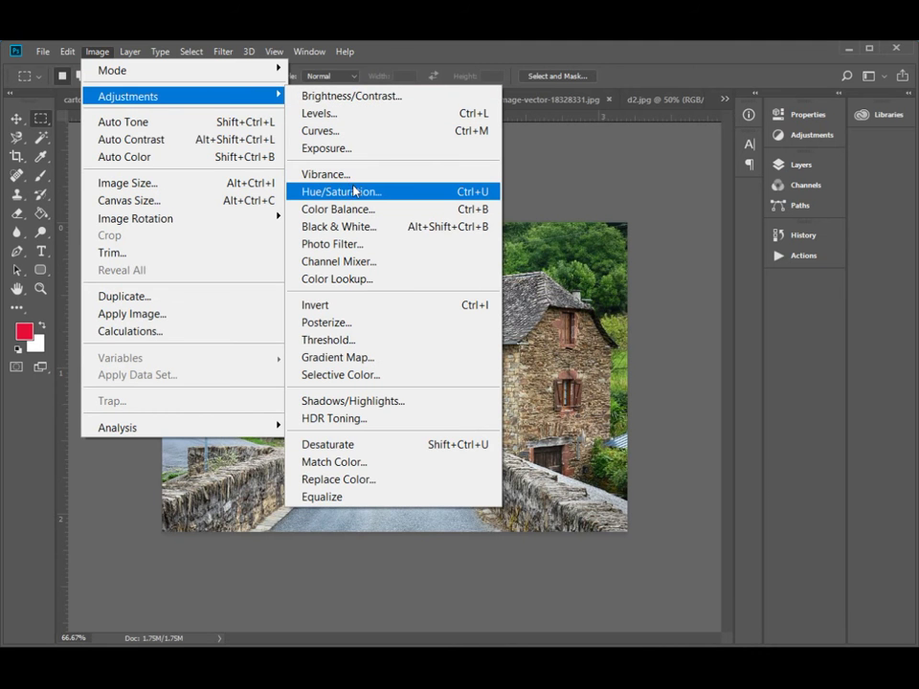
pyautogui.click(489, 197)
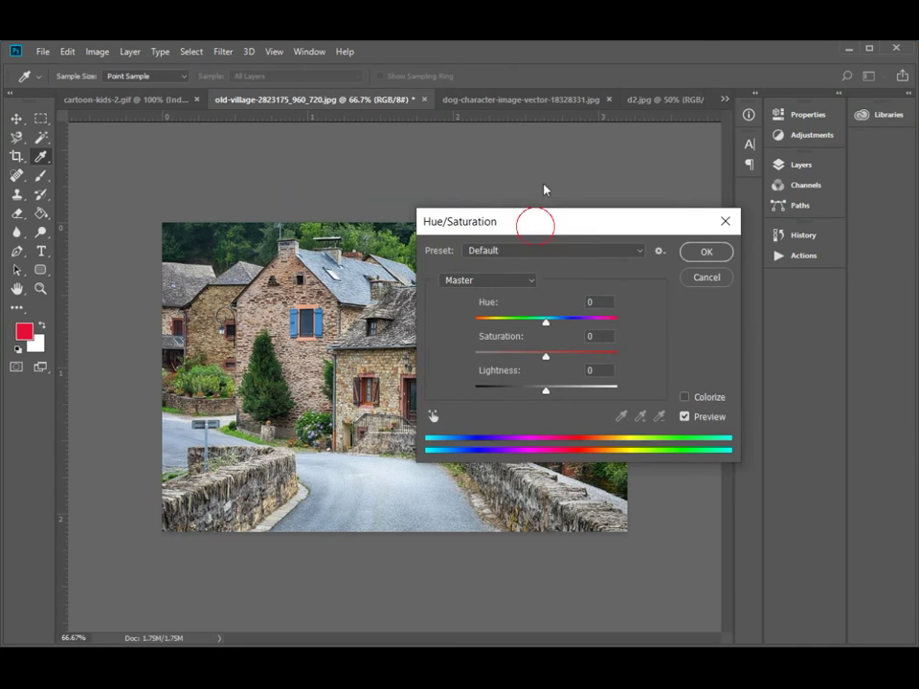
pyautogui.moveTo(534, 222); pyautogui.dragTo(648, 143)
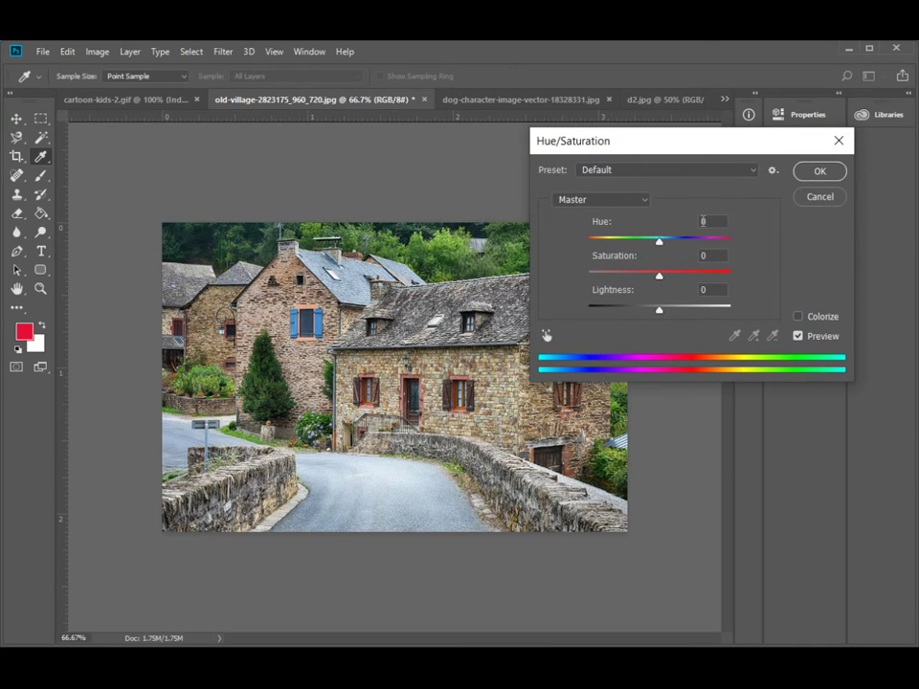
pyautogui.click(797, 317)
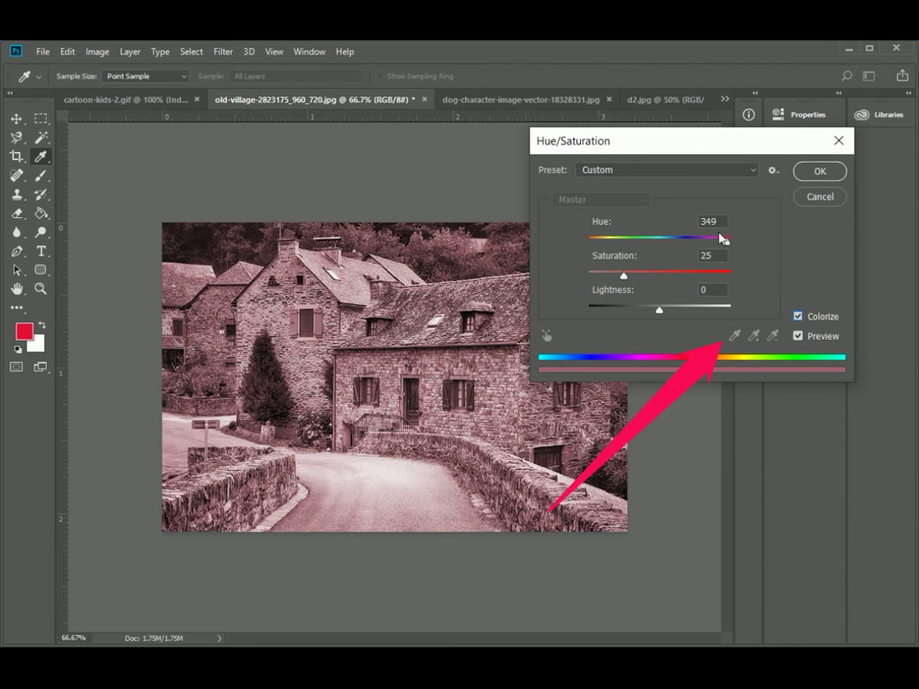
pyautogui.moveTo(727, 251); pyautogui.dragTo(610, 247)
pyautogui.click(820, 172)
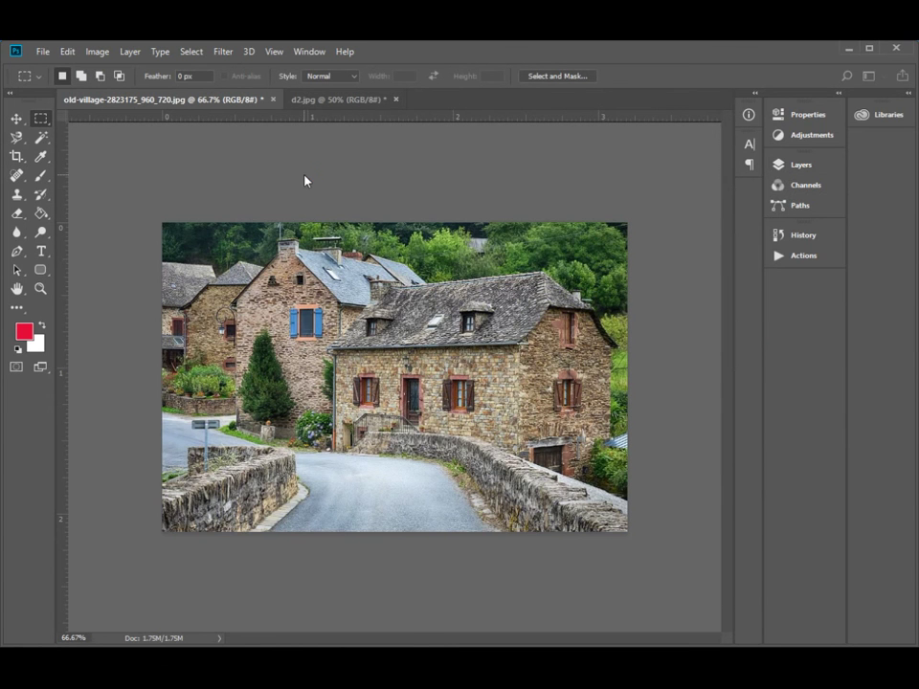
# Create a new blank document 500 px wide and 1500 px high
pyautogui.hotkey('ctrl', 'n')
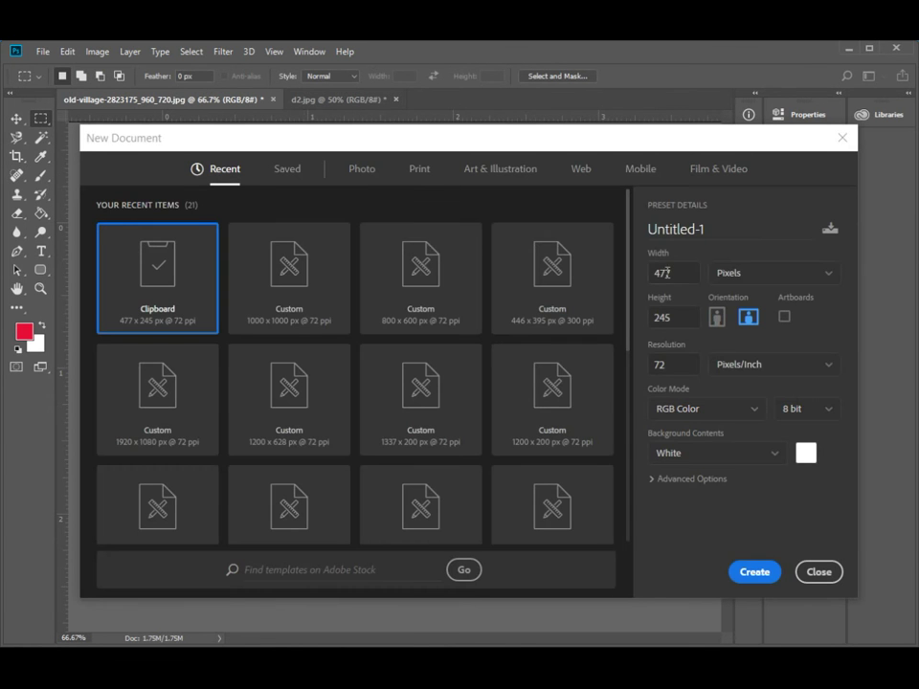
pyautogui.doubleClick(673, 273)
pyautogui.write('500')
pyautogui.doubleClick(675, 318)
pyautogui.write('1500')
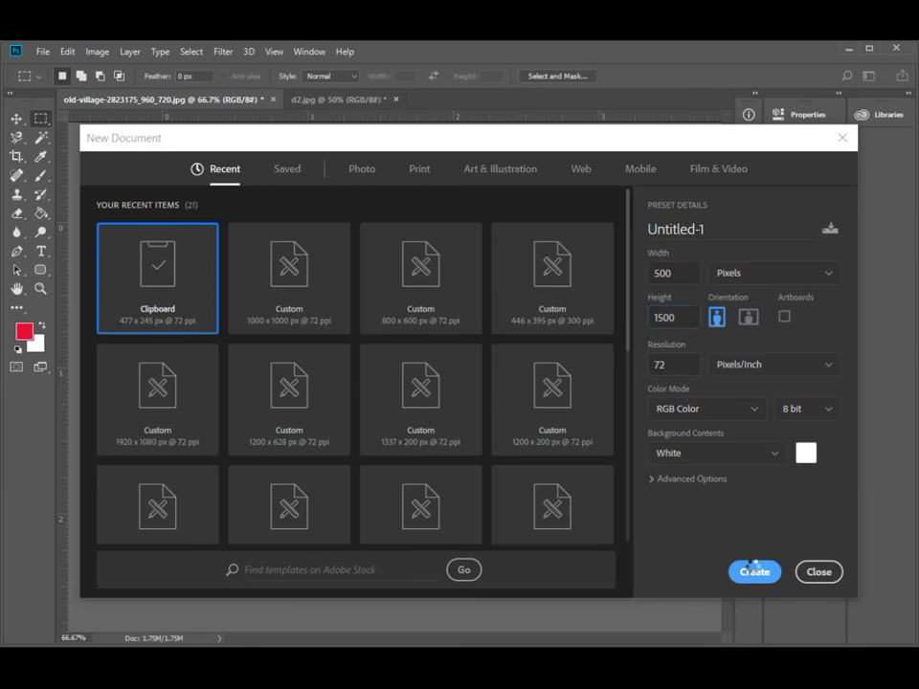
pyautogui.click(752, 571)
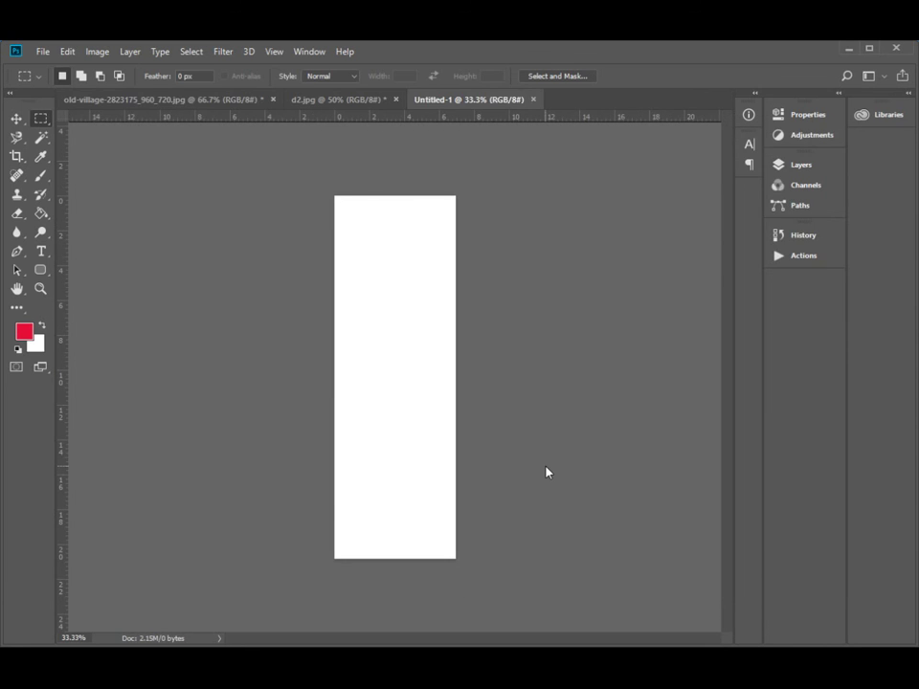
# Open the photos 1.jpg, 2.jpg, 3.jpg and 4.jpg together
pyautogui.hotkey('ctrl', 'o')
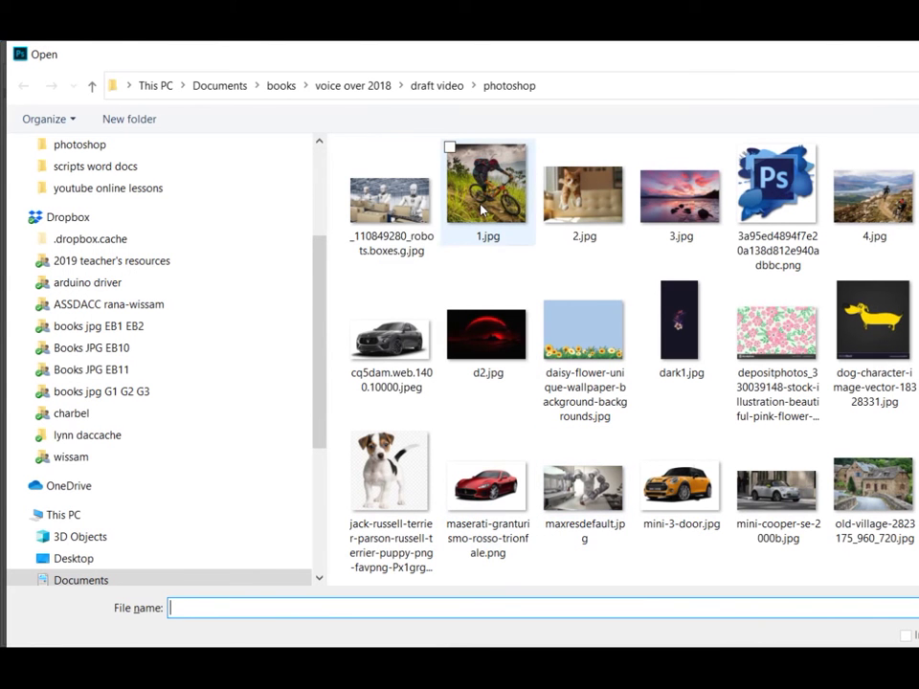
pyautogui.click(483, 210)
pyautogui.keyDown('ctrl'); pyautogui.click(564, 212); pyautogui.keyUp('ctrl')
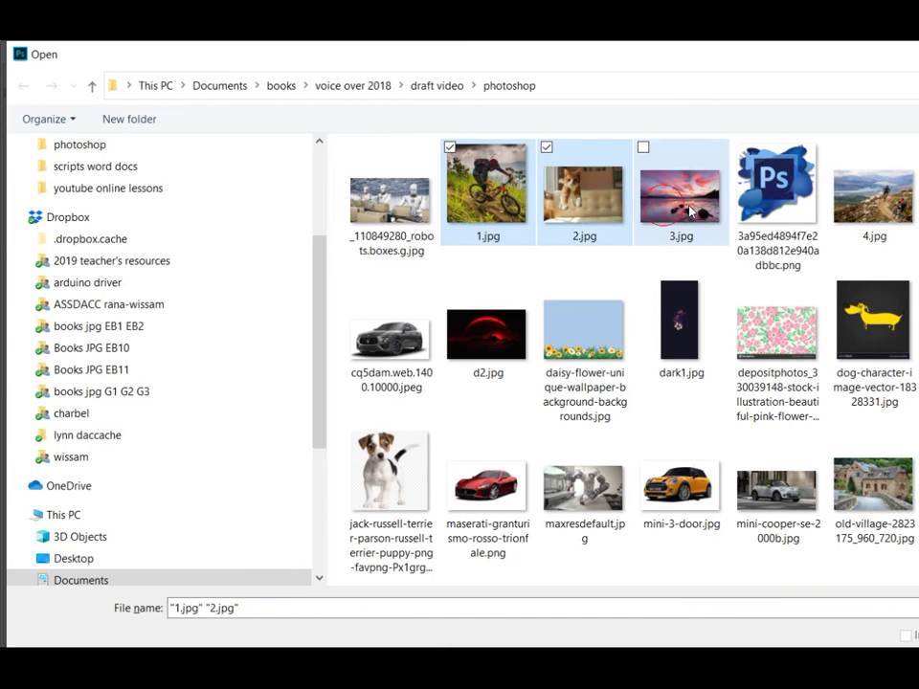
pyautogui.keyDown('ctrl'); pyautogui.click(689, 211); pyautogui.keyUp('ctrl')
pyautogui.keyDown('ctrl'); pyautogui.click(871, 197); pyautogui.keyUp('ctrl')
pyautogui.press('Return')
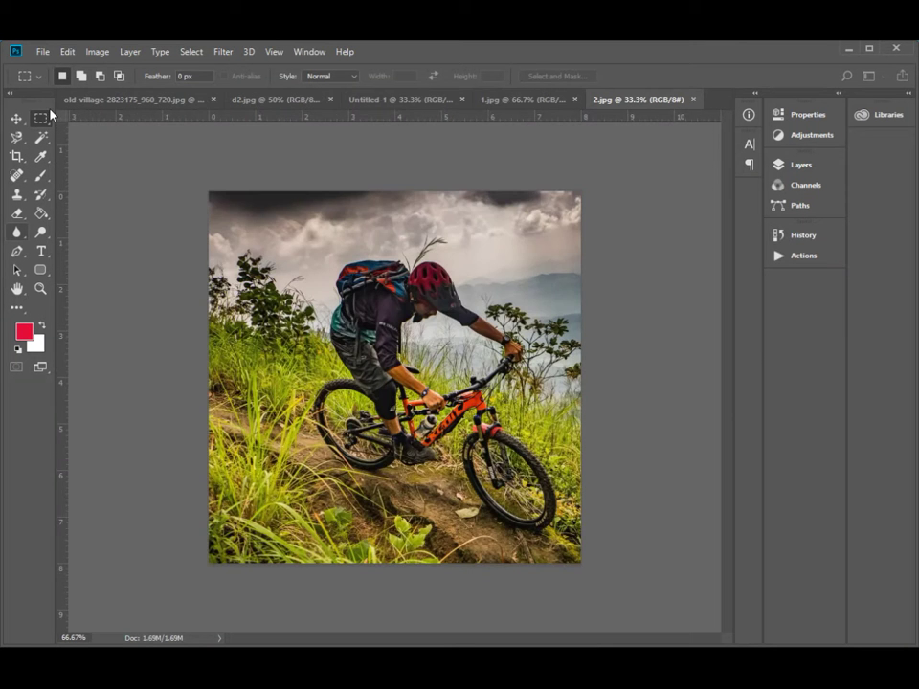
# Dismiss the JPEG error and resize the bikers photo 4.jpg to 500 px wide
pyautogui.click(700, 324)
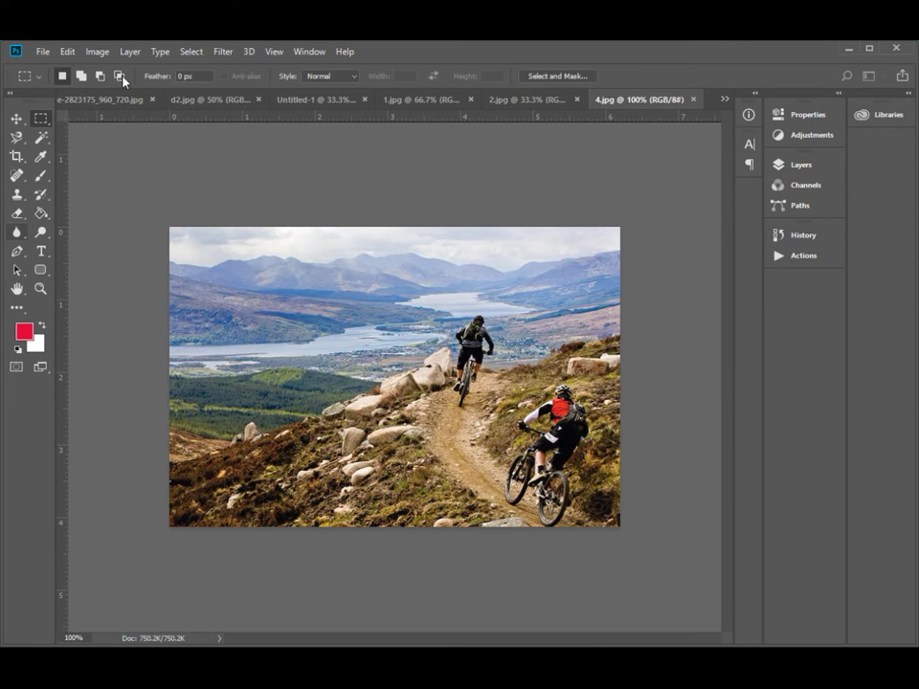
pyautogui.click(96, 52)
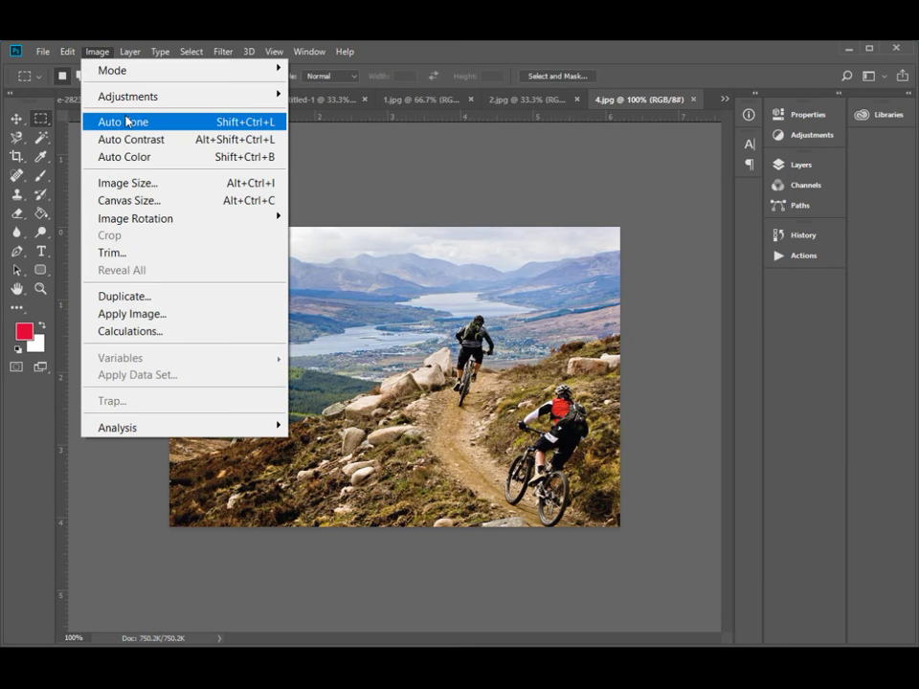
pyautogui.click(134, 183)
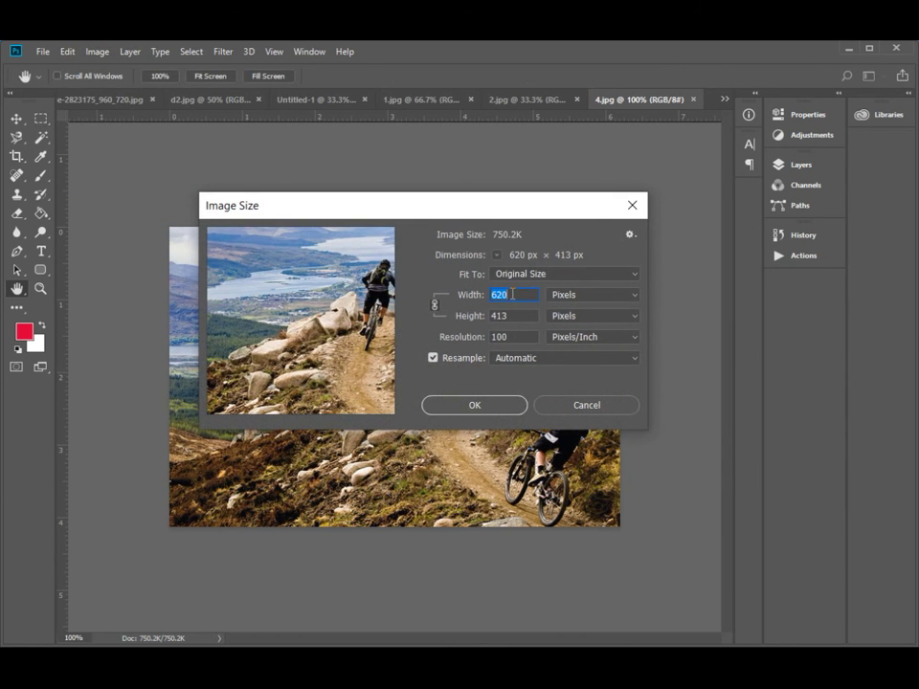
pyautogui.write('500')
pyautogui.press('Return')
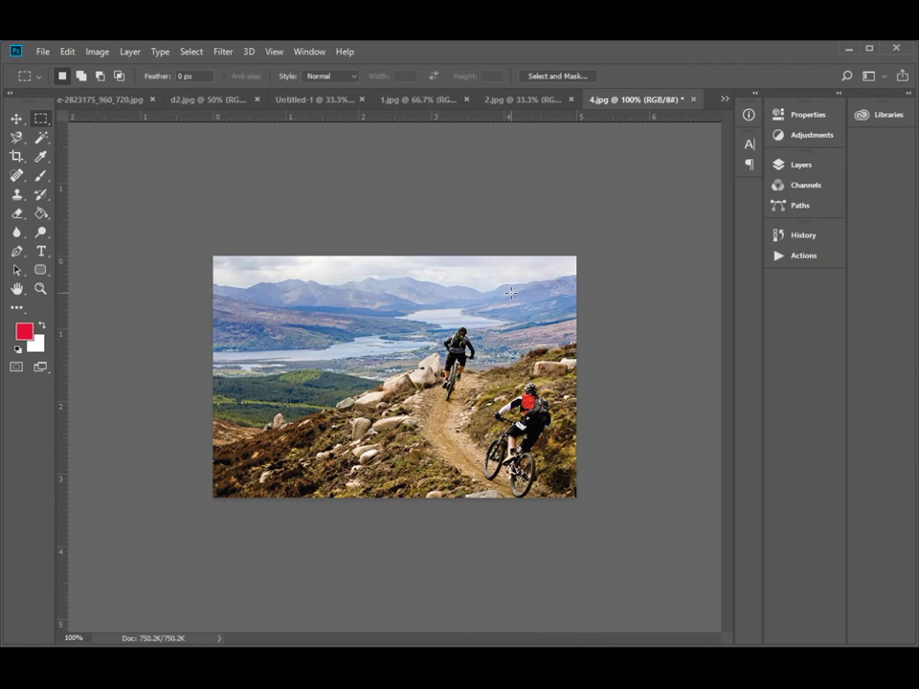
# Close the red moon image d2.jpg without saving its changes
pyautogui.click(220, 102)
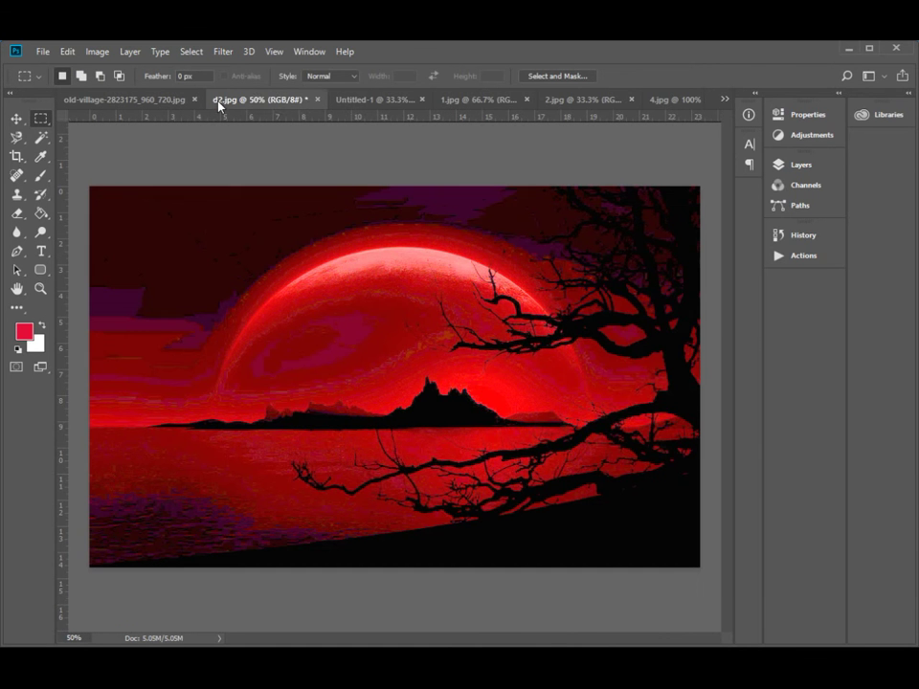
pyautogui.click(317, 100)
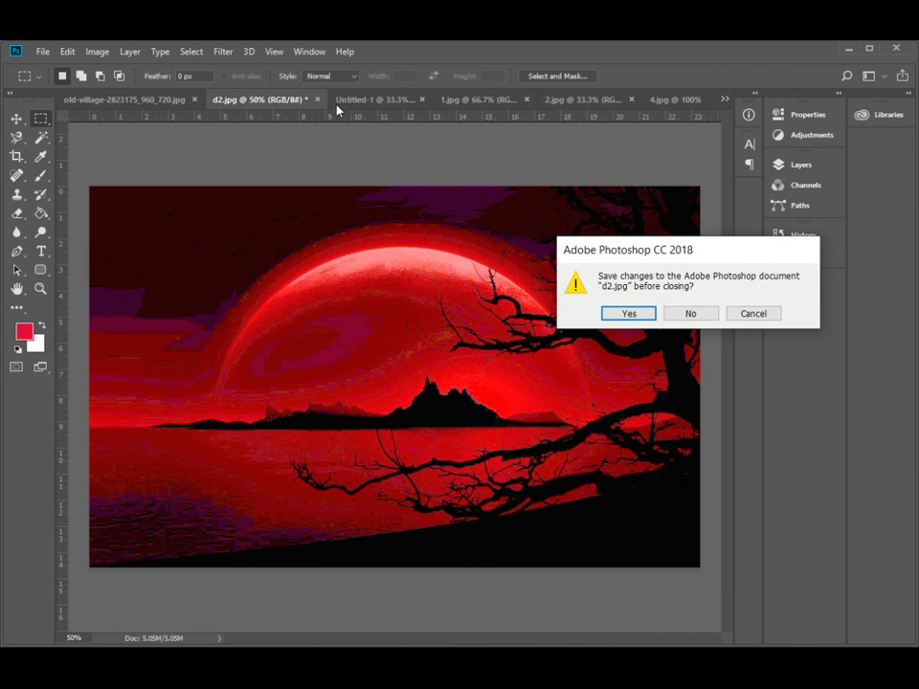
pyautogui.click(691, 313)
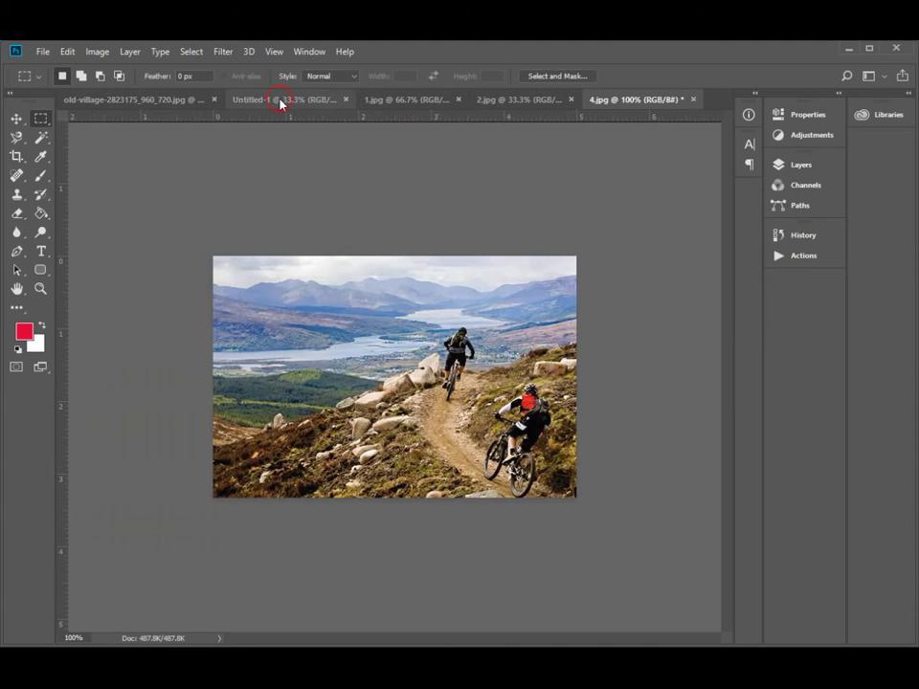
pyautogui.click(281, 103)
# Resize the bike photo 1.jpg to 500×500 px
pyautogui.click(397, 102)
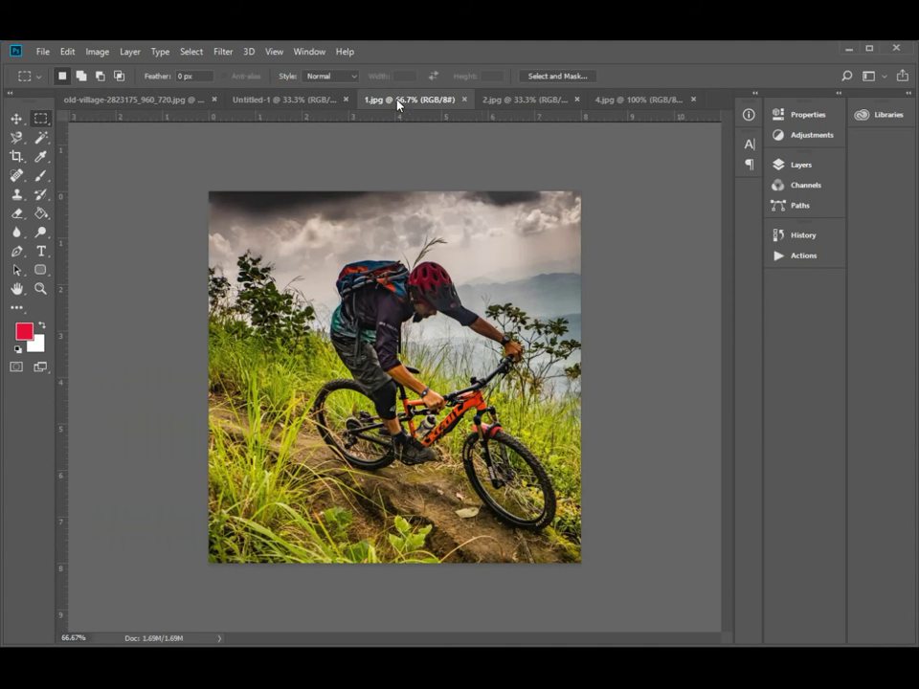
pyautogui.click(98, 52)
pyautogui.click(146, 183)
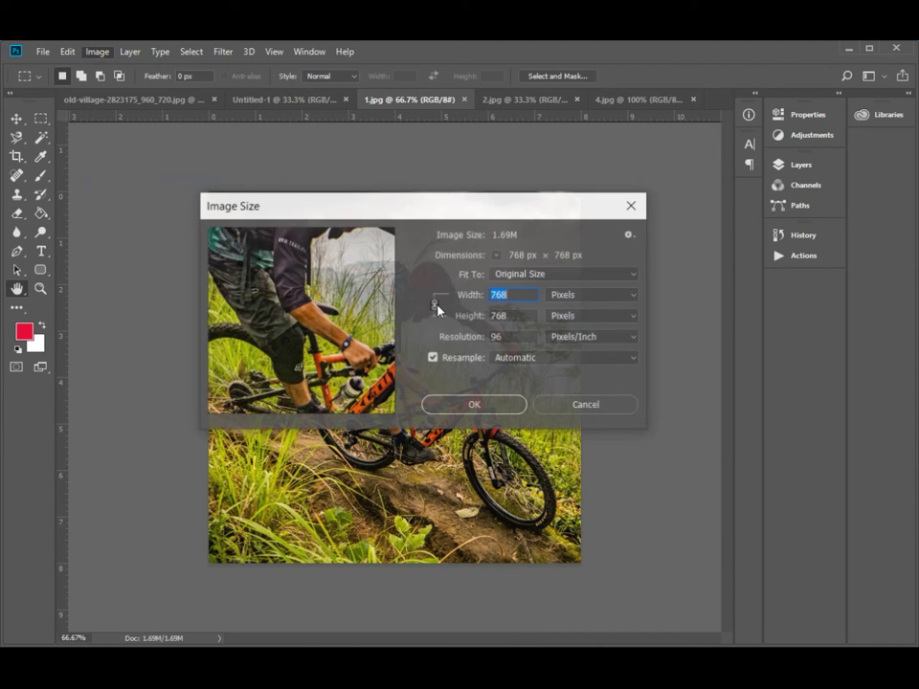
pyautogui.write('500')
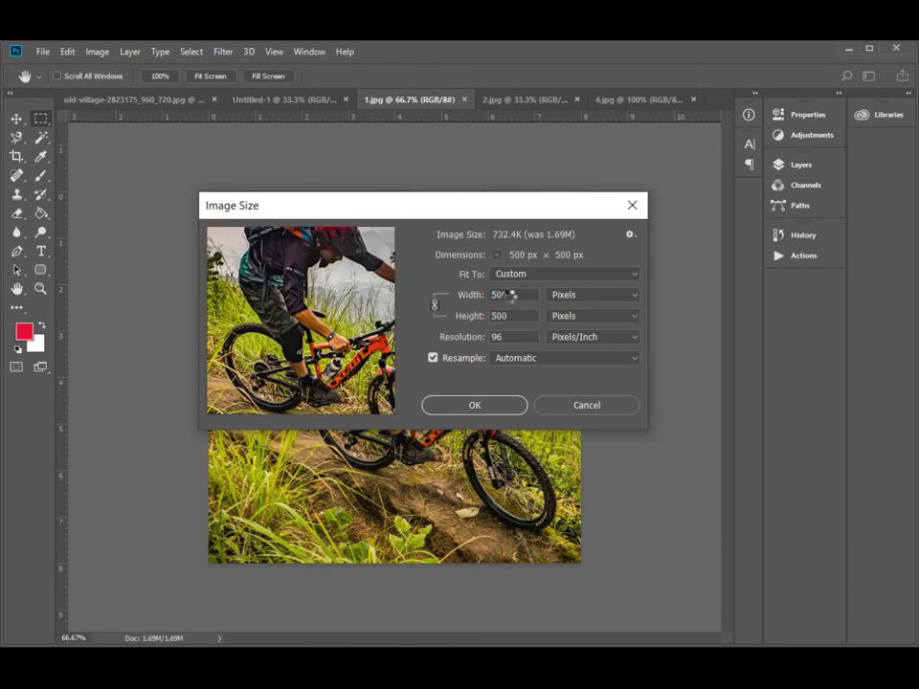
pyautogui.press('Return')
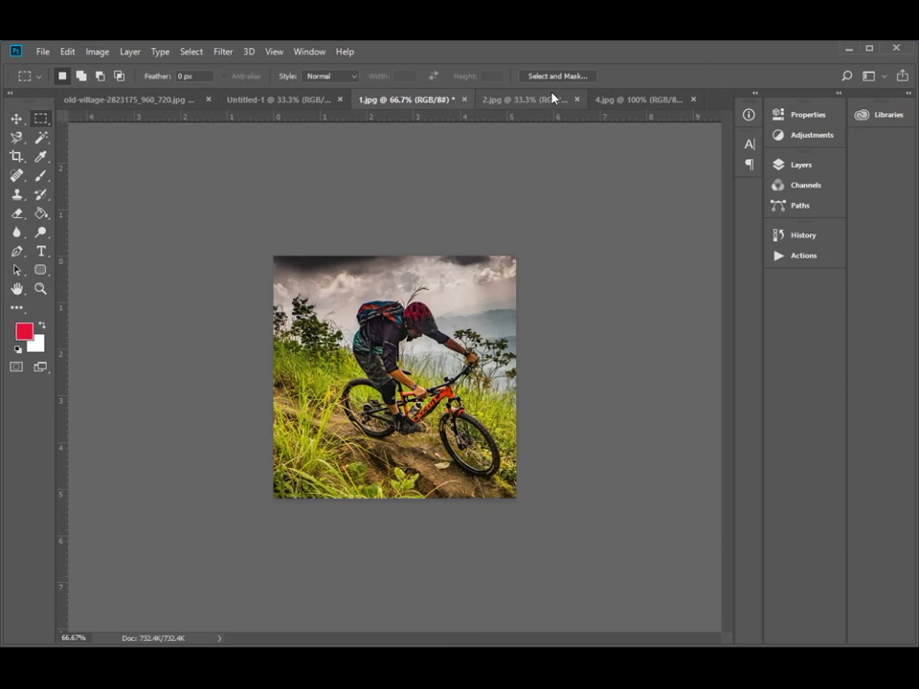
# Resize the cat photo 2.jpg to 500×354 px
pyautogui.click(534, 98)
pyautogui.click(105, 51)
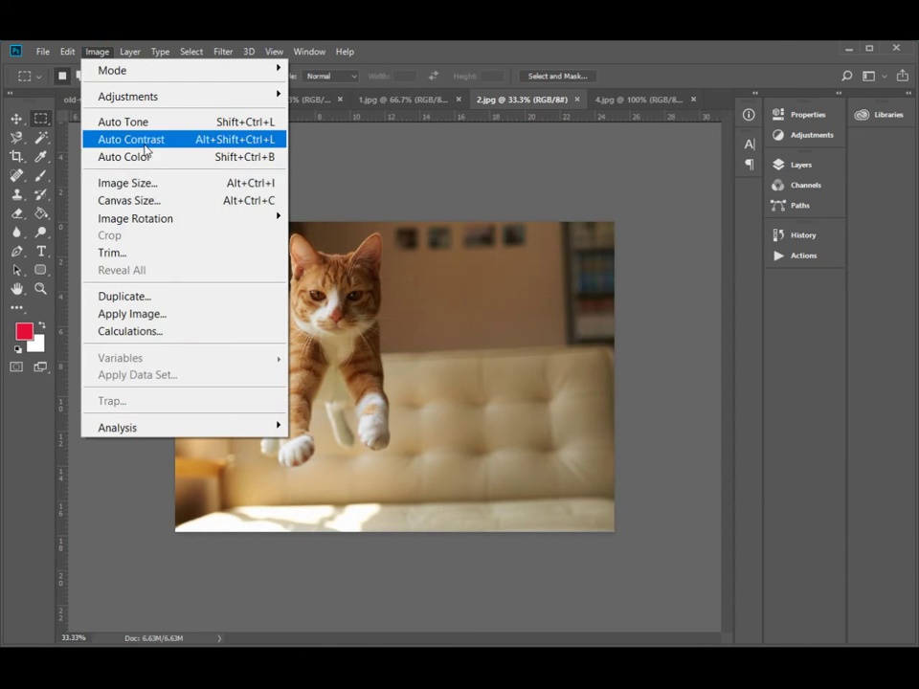
pyautogui.click(186, 183)
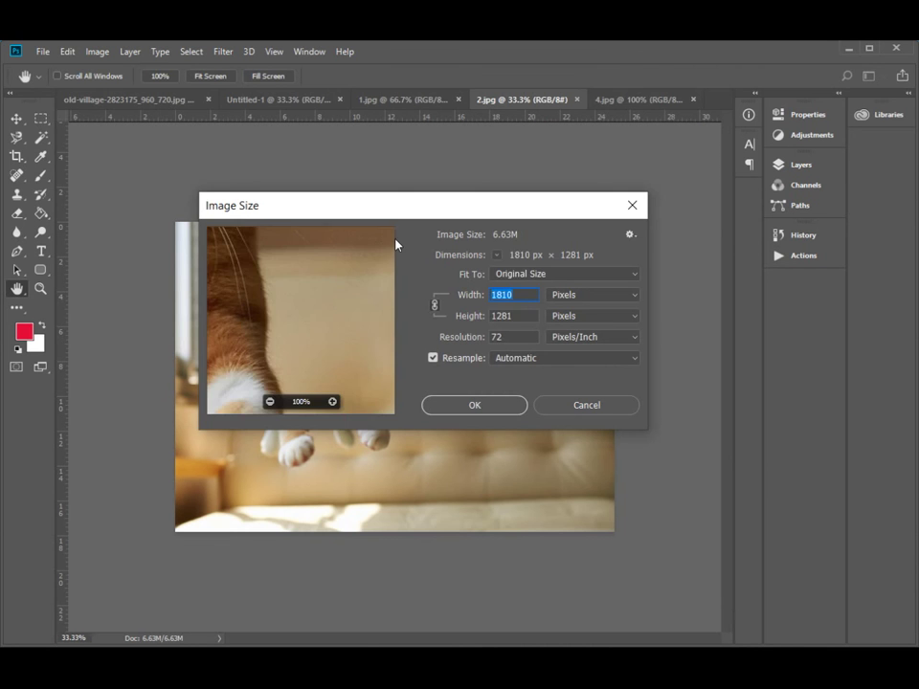
pyautogui.write('500')
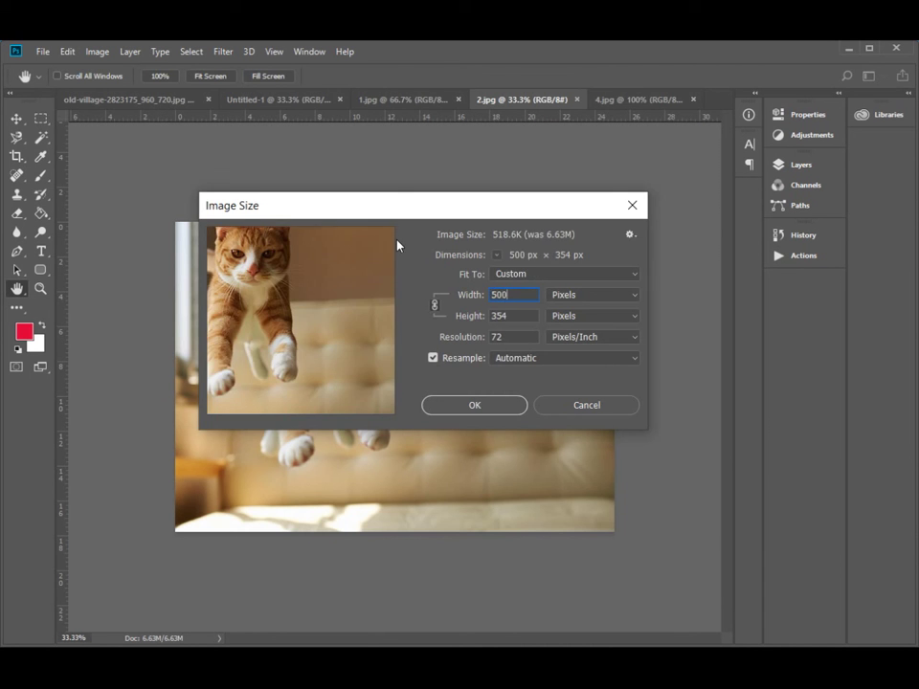
pyautogui.press('Return')
pyautogui.press('m')
# Confirm 4.jpg is already 500×333 px, leaving its size unchanged
pyautogui.click(633, 100)
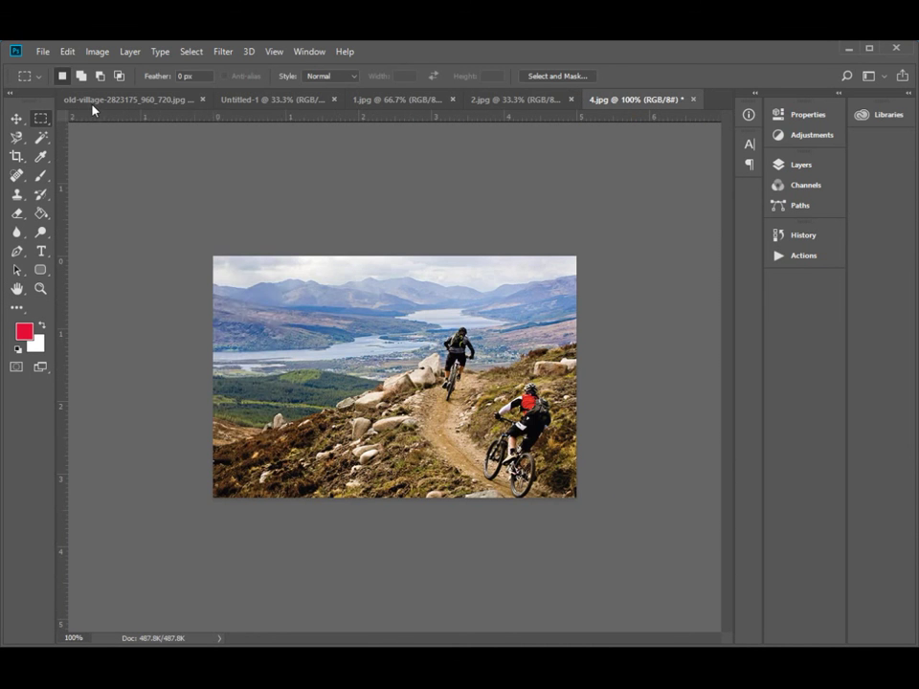
pyautogui.click(95, 51)
pyautogui.click(148, 184)
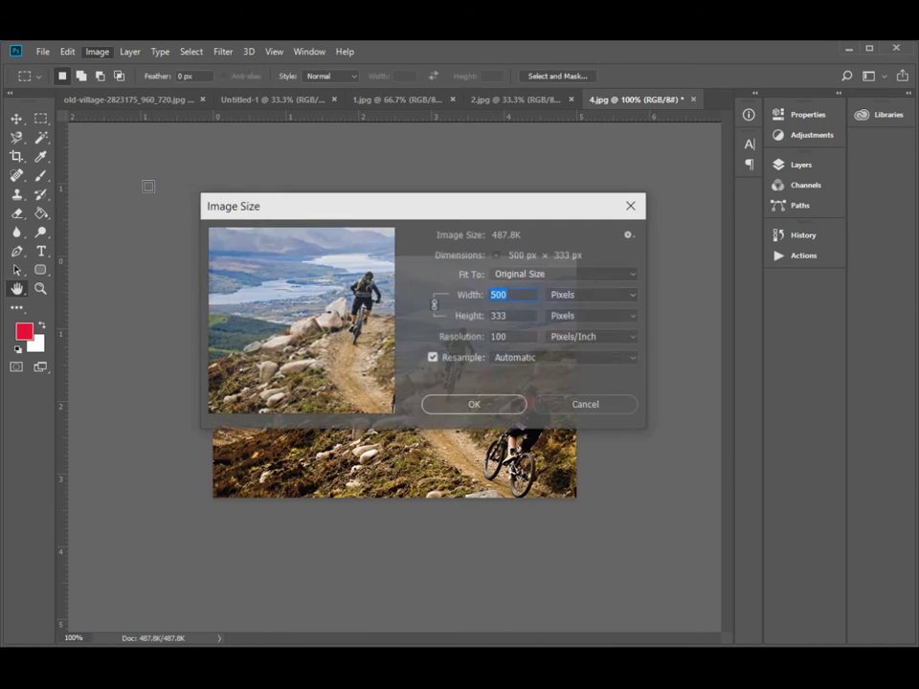
pyautogui.press('Return')
pyautogui.press('m')
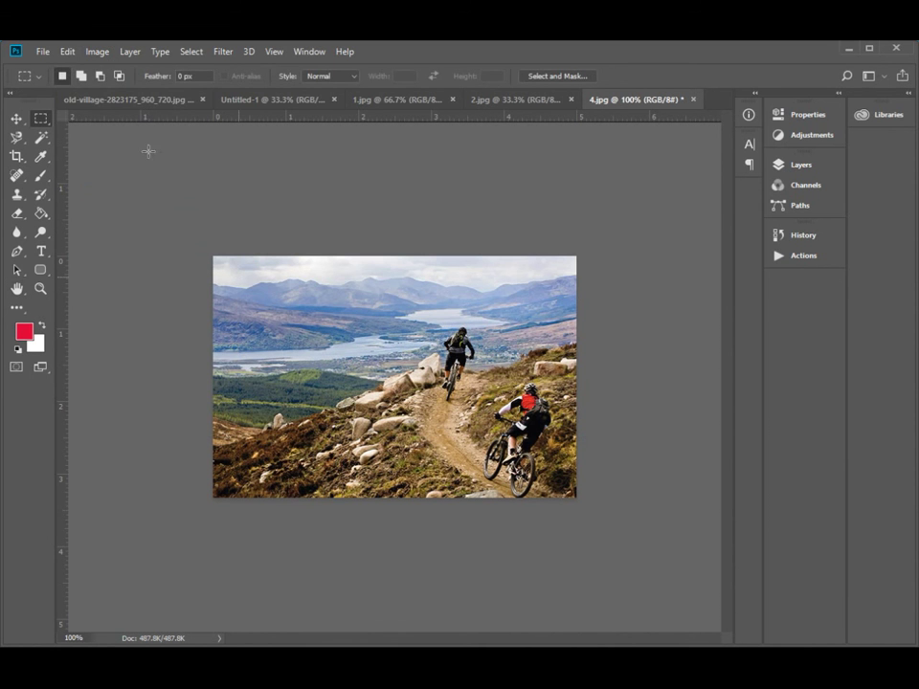
pyautogui.click(96, 52)
# Convert the bikers photo 4.jpg to Grayscale
pyautogui.moveTo(228, 73)
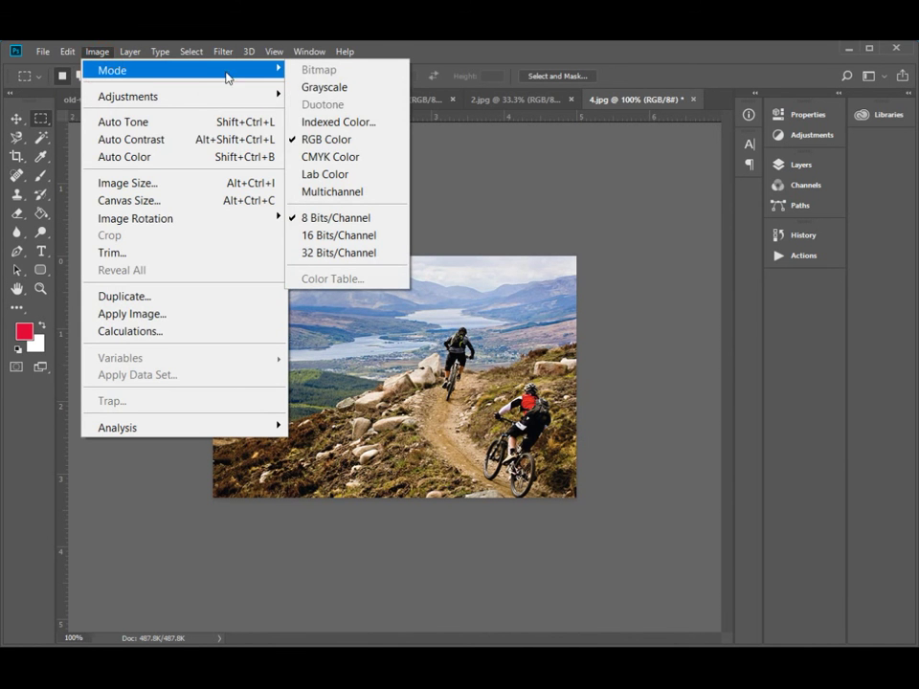
pyautogui.click(317, 91)
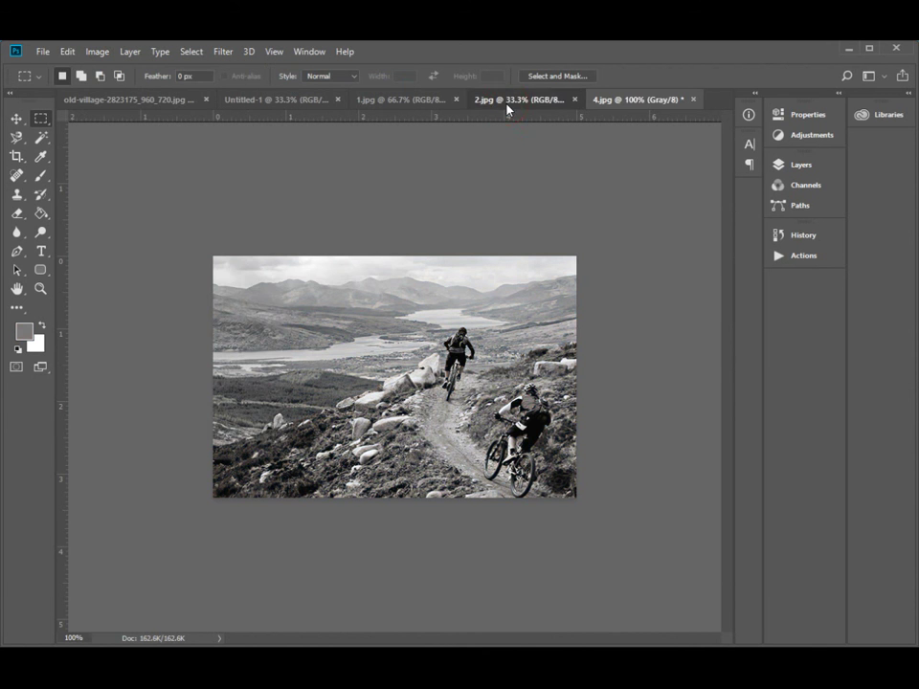
pyautogui.click(507, 102)
pyautogui.hotkey('ctrl', '+')
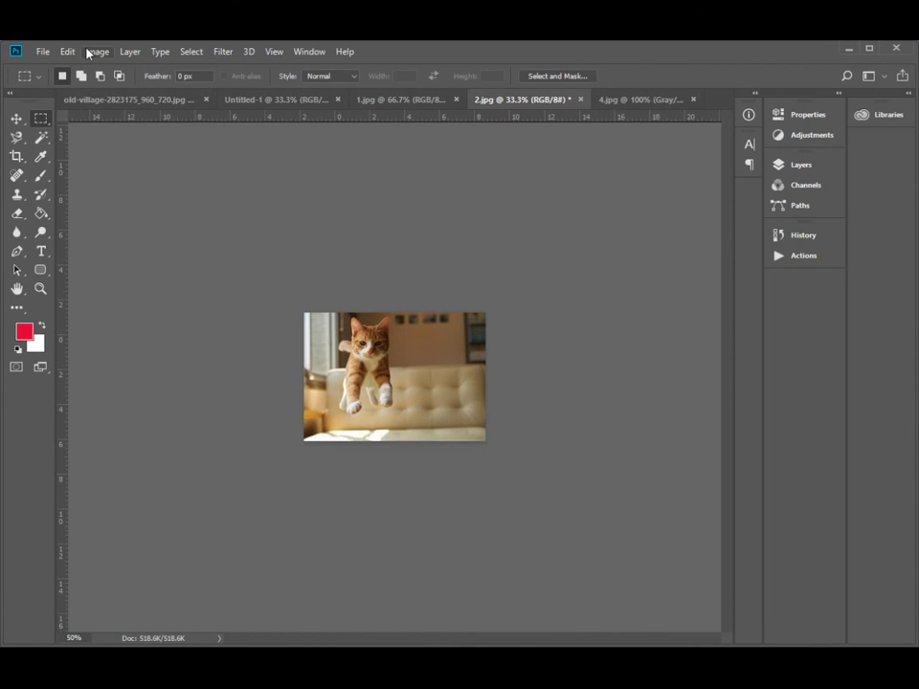
# Colorize the cat photo 2.jpg with a pink Hue/Saturation tint (hue 349, saturation 25)
pyautogui.click(93, 52)
pyautogui.moveTo(149, 80)
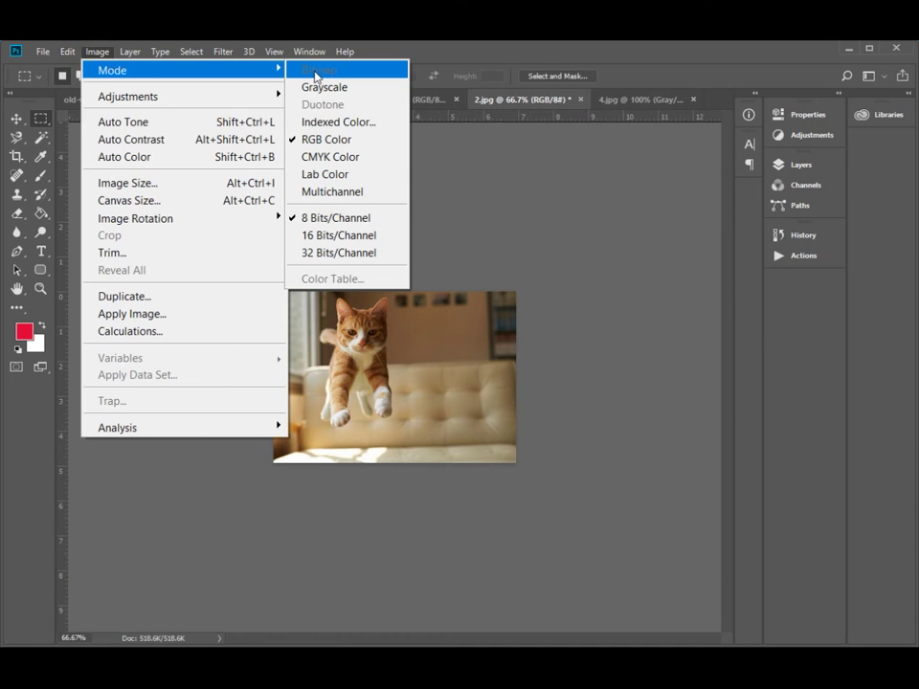
pyautogui.moveTo(197, 103)
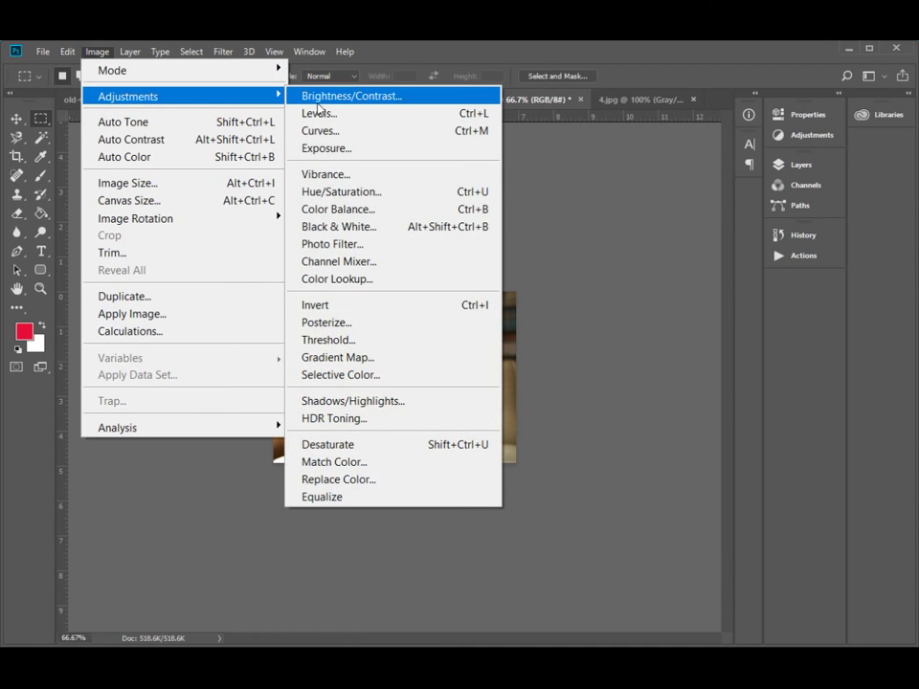
pyautogui.click(331, 191)
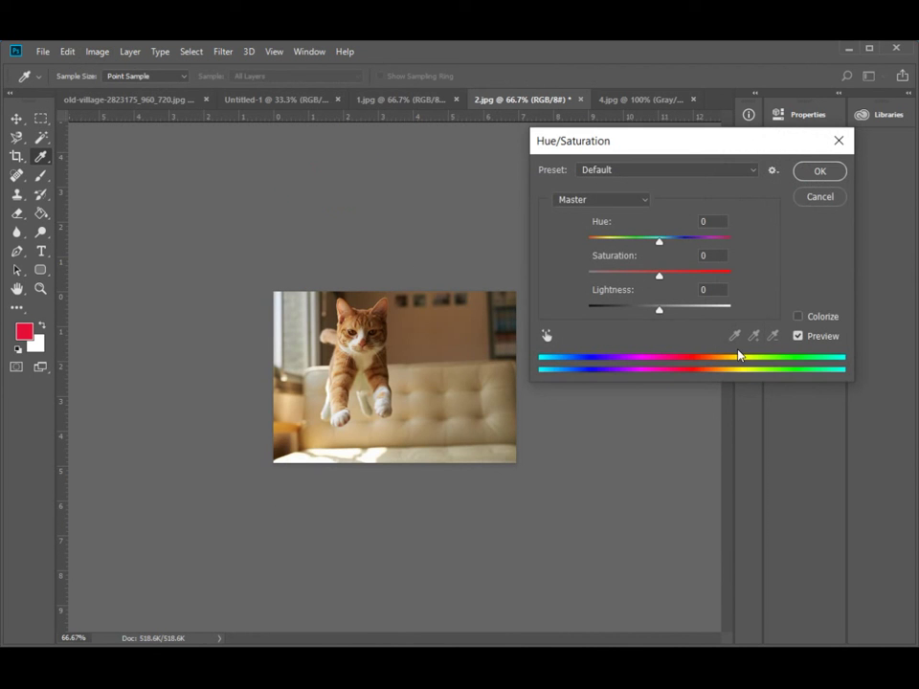
pyautogui.click(798, 317)
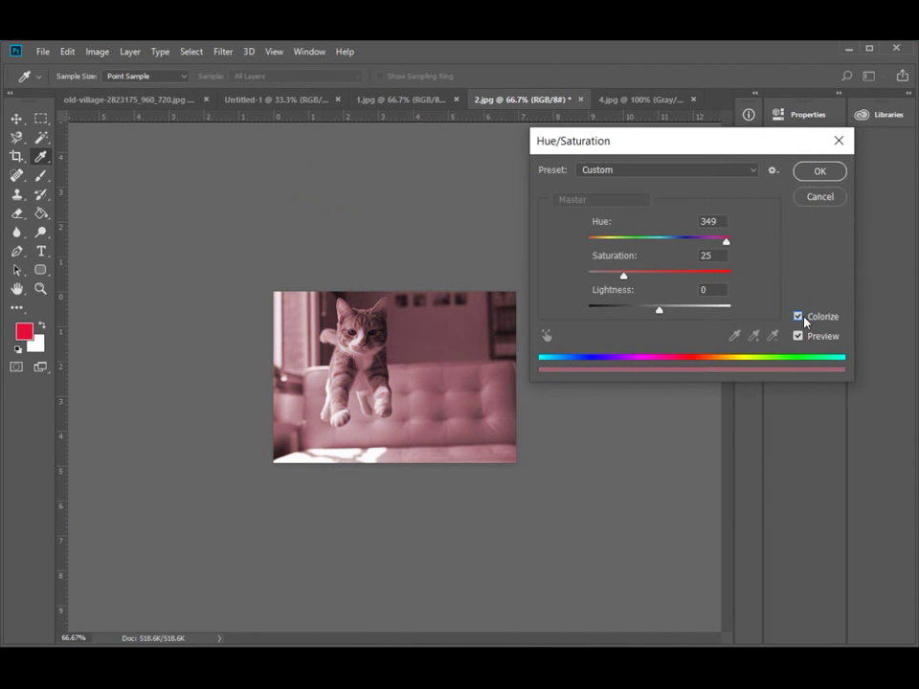
pyautogui.click(820, 171)
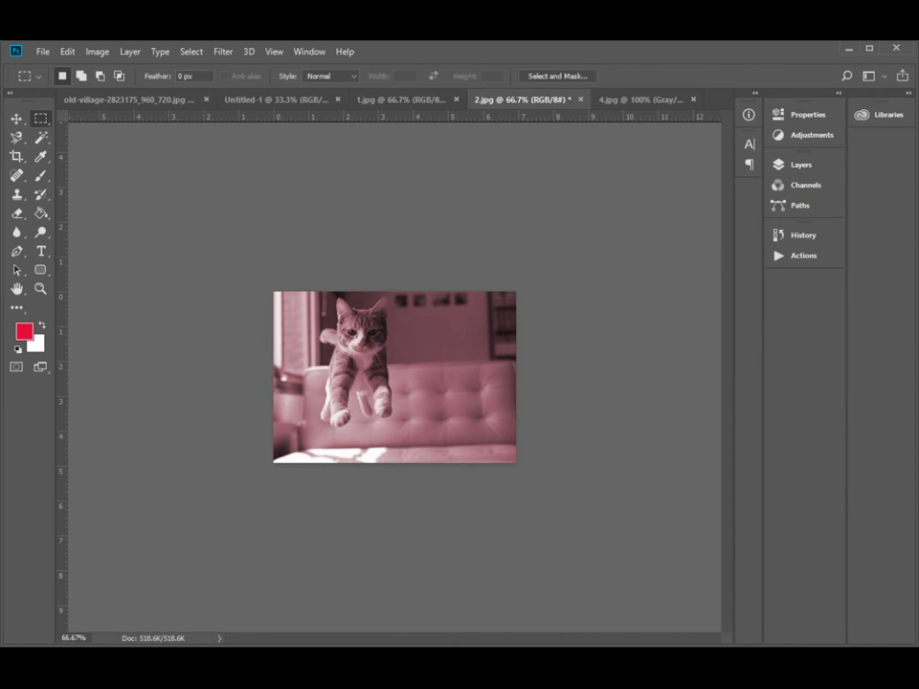
# Select the whole tinted cat image, then close 2.jpg without saving
pyautogui.moveTo(277, 289); pyautogui.dragTo(602, 528)
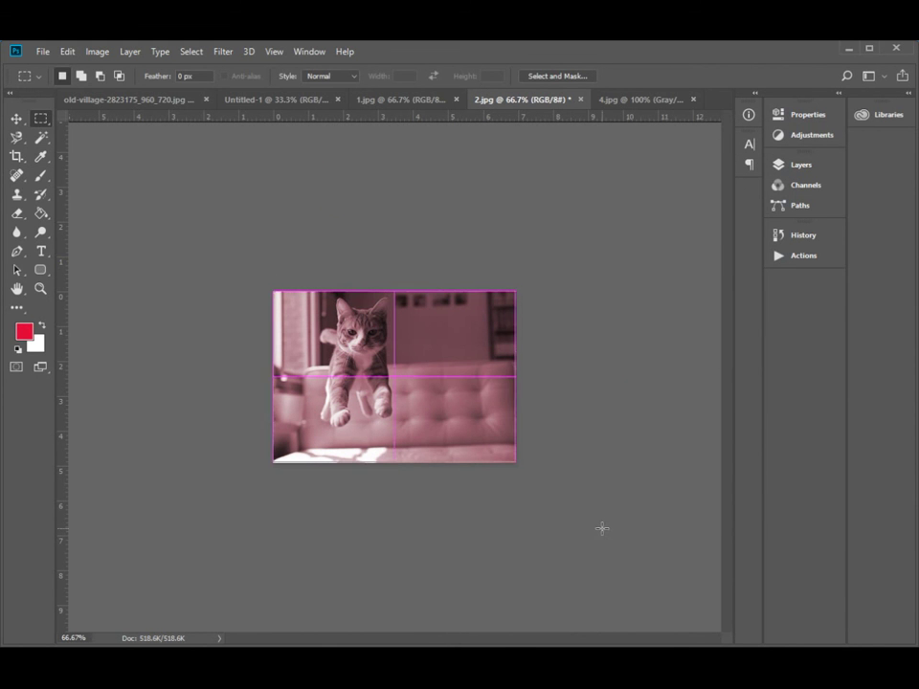
pyautogui.click(208, 202)
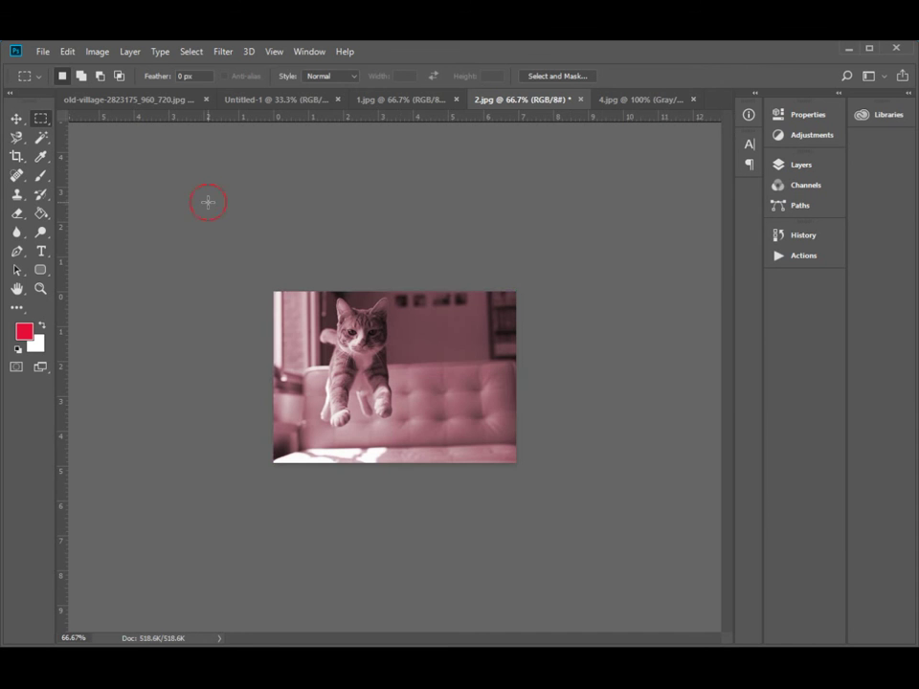
pyautogui.moveTo(276, 292); pyautogui.dragTo(621, 533)
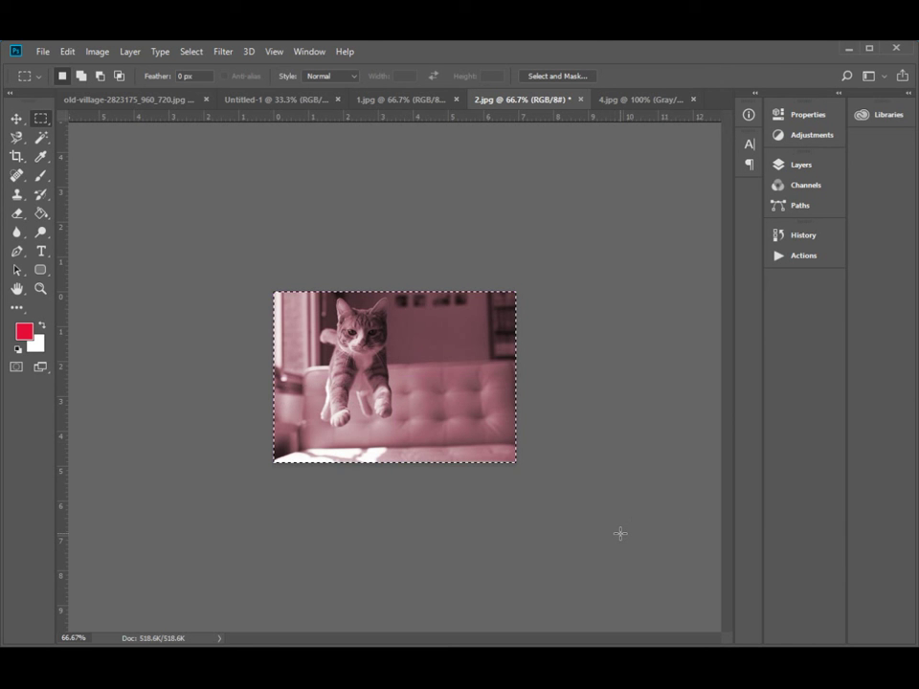
pyautogui.click(581, 100)
pyautogui.click(691, 312)
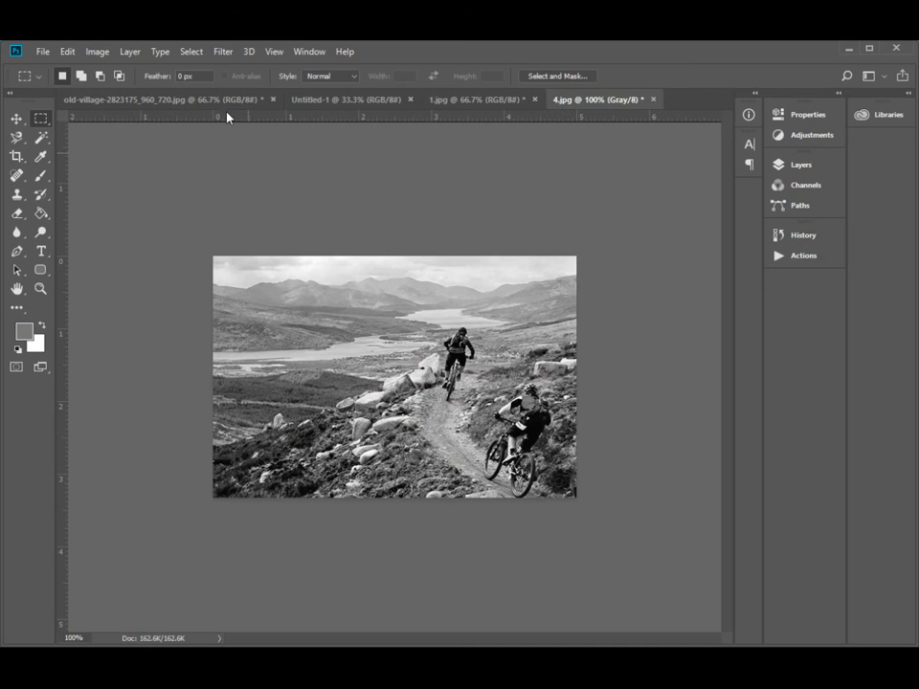
# Paste the cat photo into Untitled-1 as a new layer and move it to the canvas top
pyautogui.click(305, 101)
pyautogui.hotkey('ctrl', 'v')
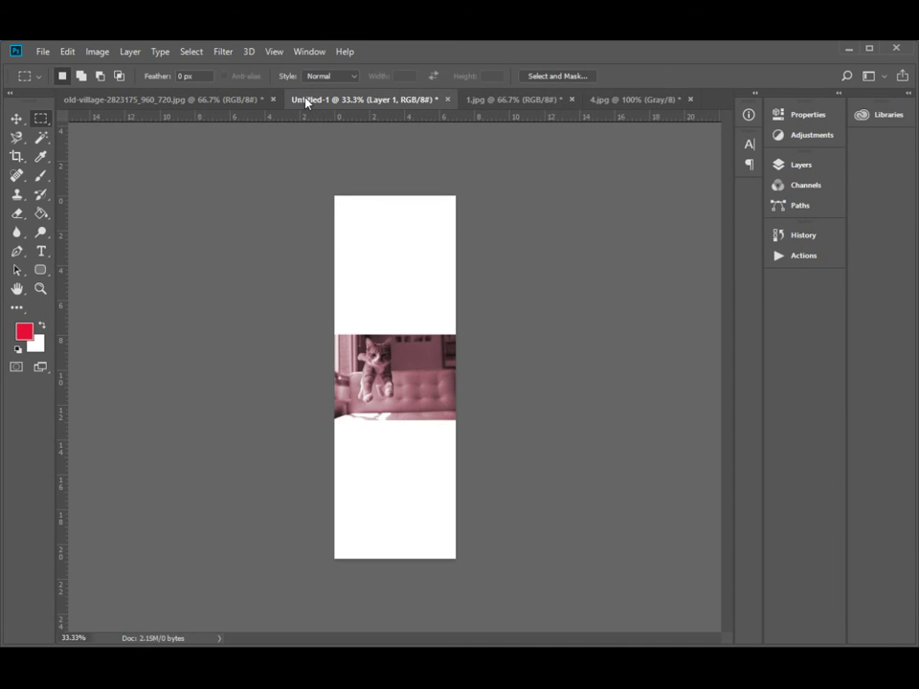
pyautogui.press('v')
pyautogui.moveTo(383, 407); pyautogui.dragTo(383, 268)
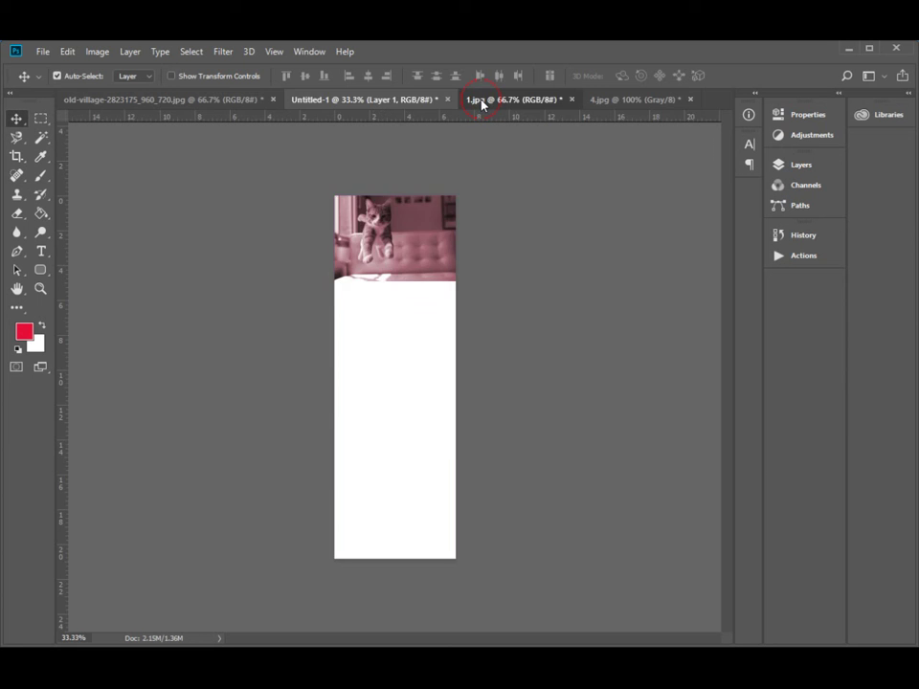